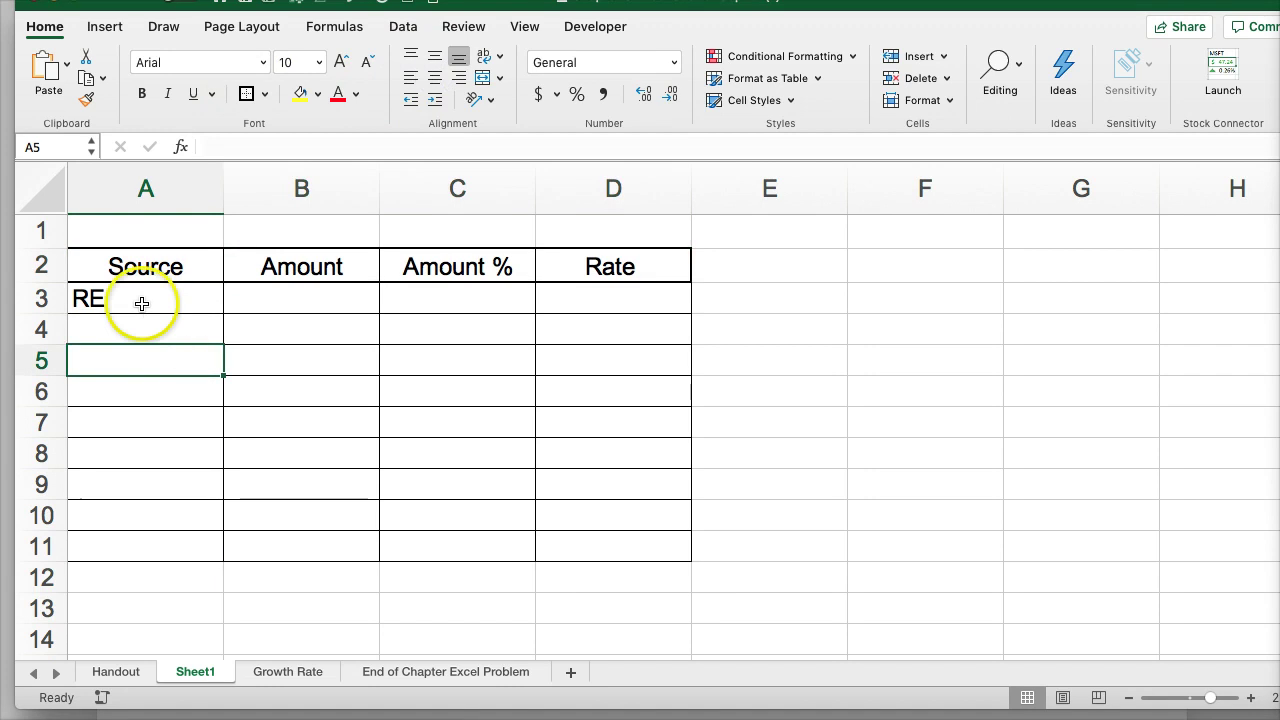
# - Change the A3 label to 'RE Saved' in the formula bar
pyautogui.click(123, 302)
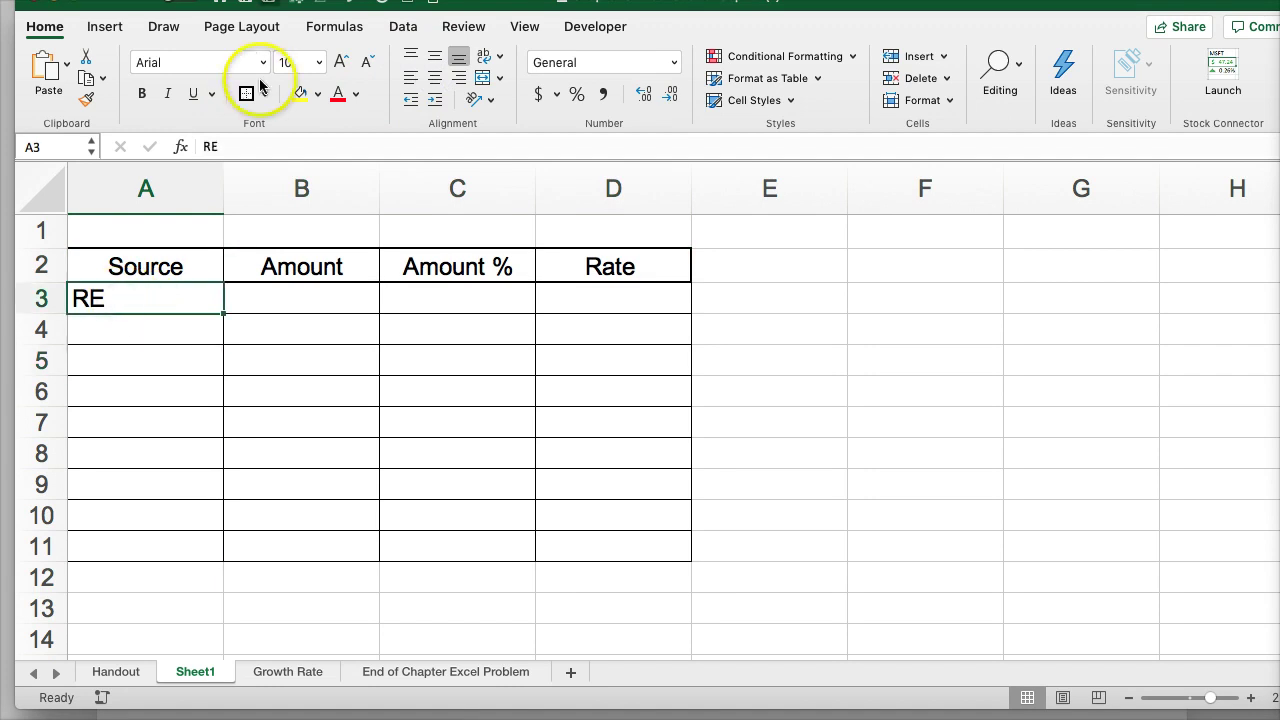
pyautogui.click(241, 144)
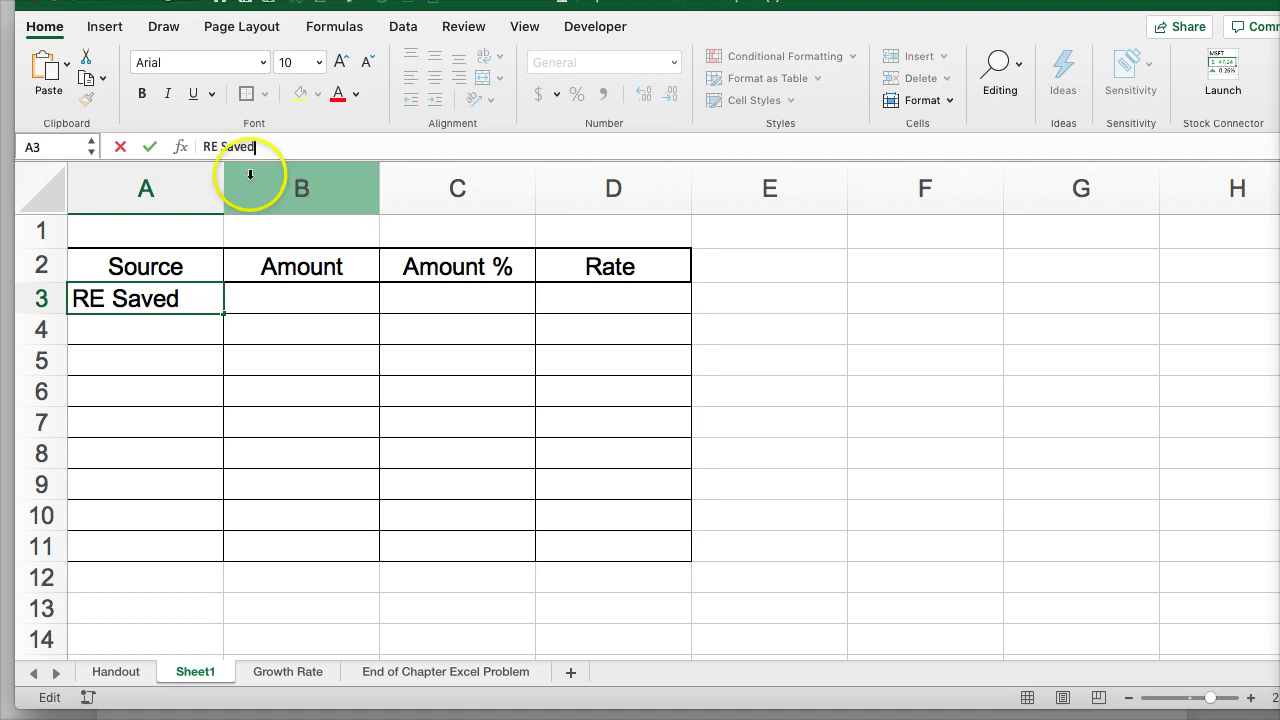
pyautogui.click(150, 410)
# - Enter 'Loan 1' in A4 and fill the series down to Loan 4 in A7
pyautogui.click(127, 330)
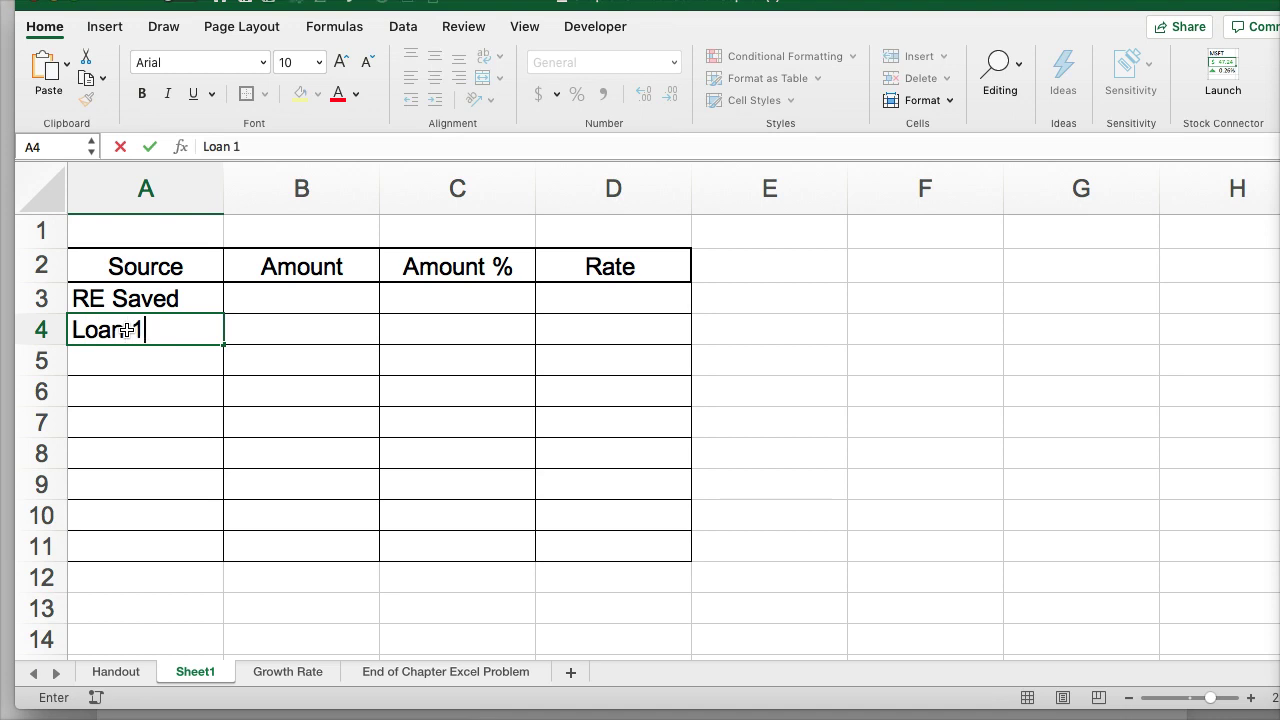
pyautogui.write('Loan 1')
pyautogui.click(166, 357)
pyautogui.click(177, 337)
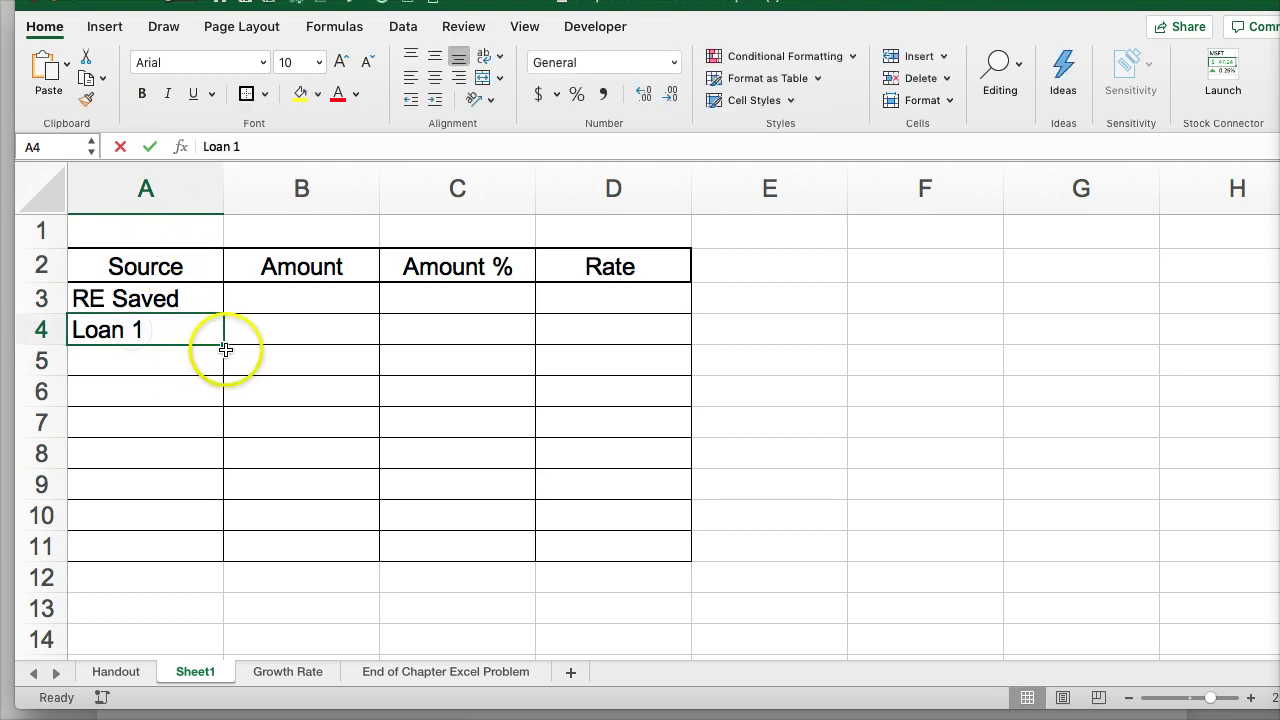
pyautogui.moveTo(225, 347); pyautogui.dragTo(208, 418)
pyautogui.click(133, 452)
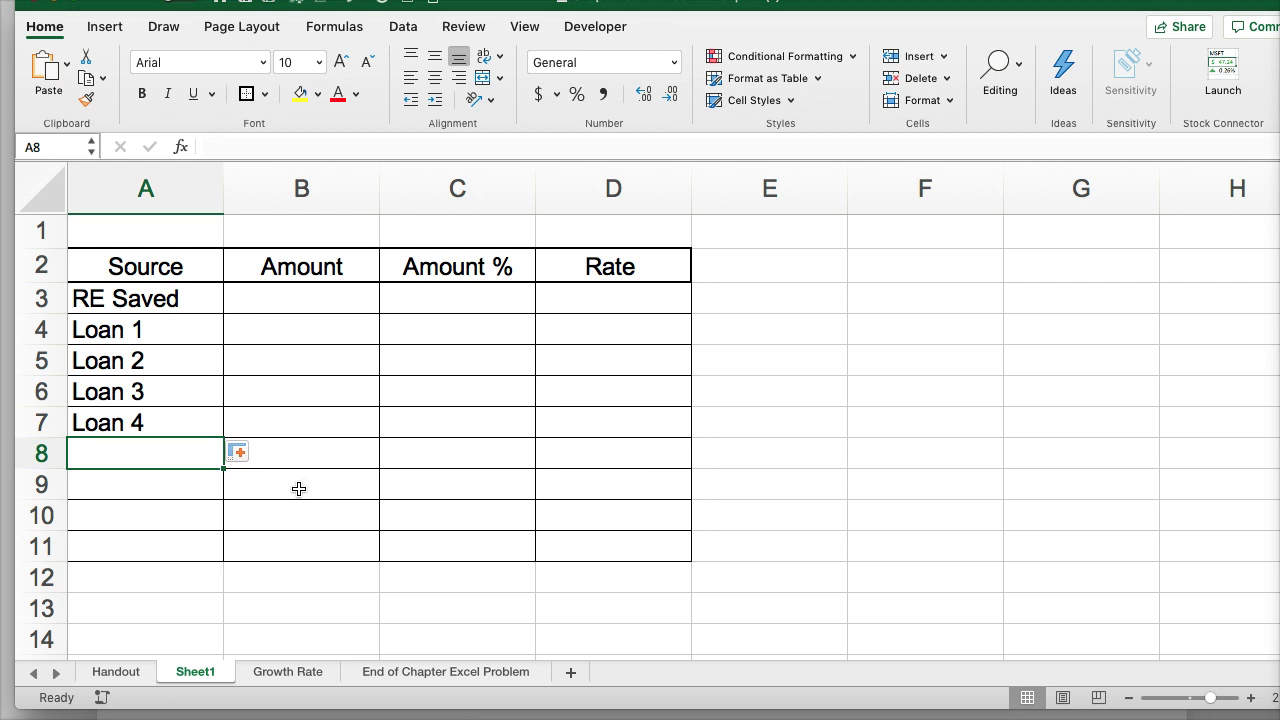
# - Enter amounts 1000, 2000, 2500, 3000 and 4000 in B3:B7
pyautogui.click(269, 298)
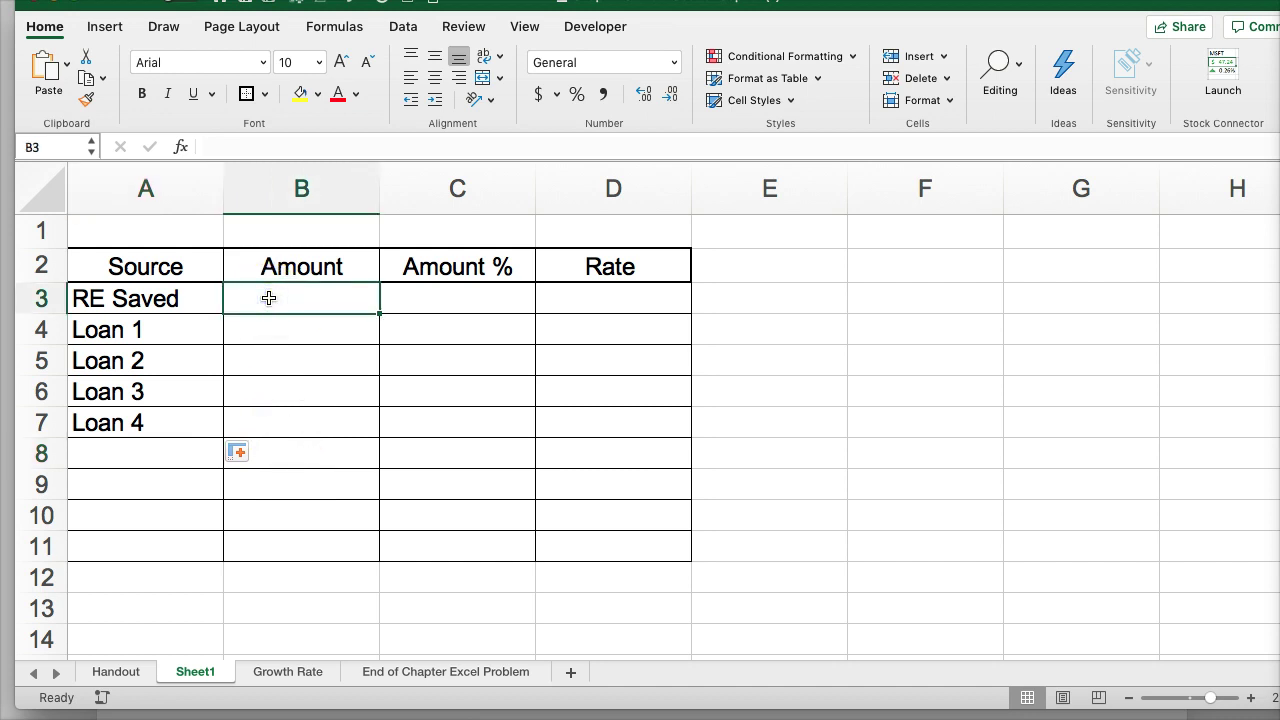
pyautogui.write('1000')
pyautogui.click(275, 334)
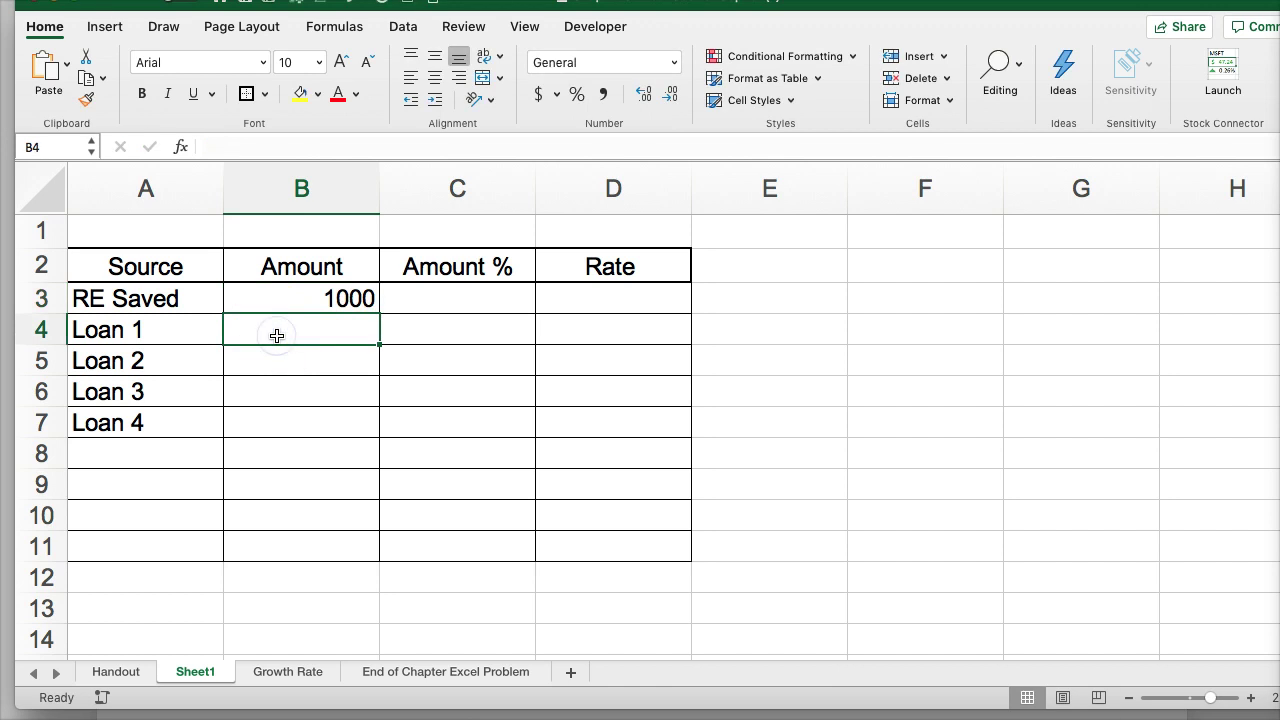
pyautogui.write('2000')
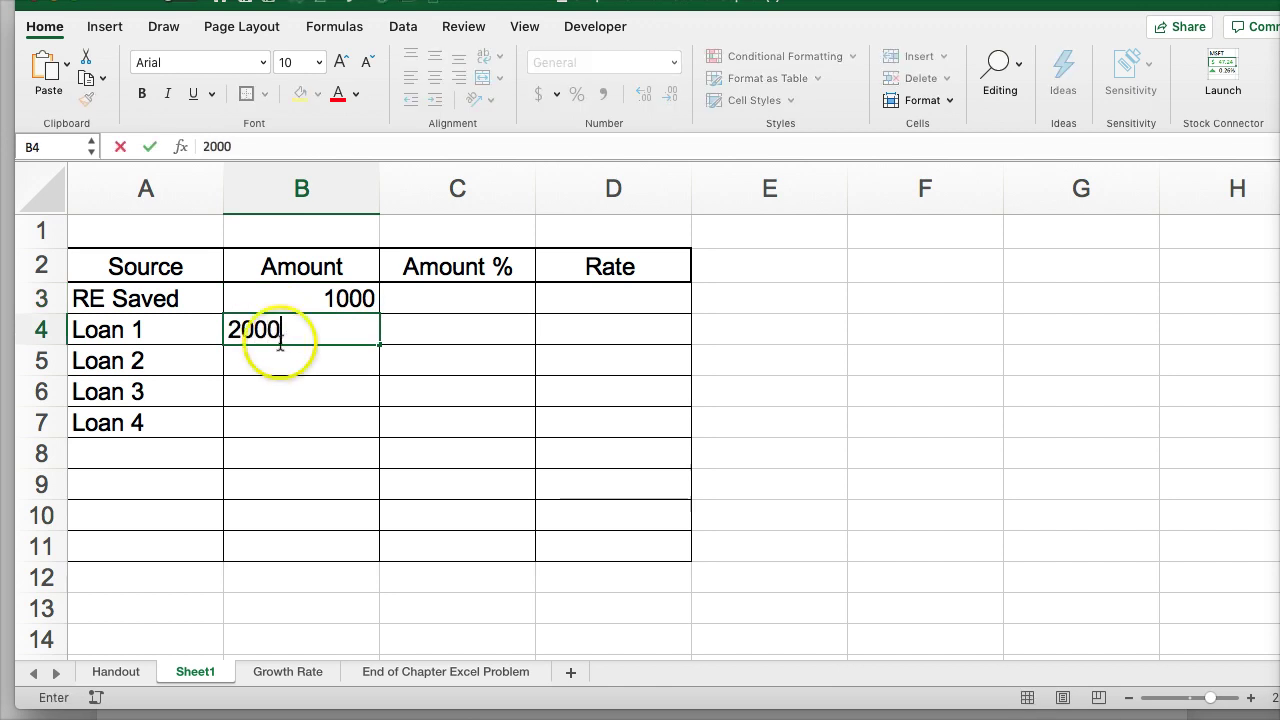
pyautogui.click(278, 356)
pyautogui.write('2500')
pyautogui.click(285, 394)
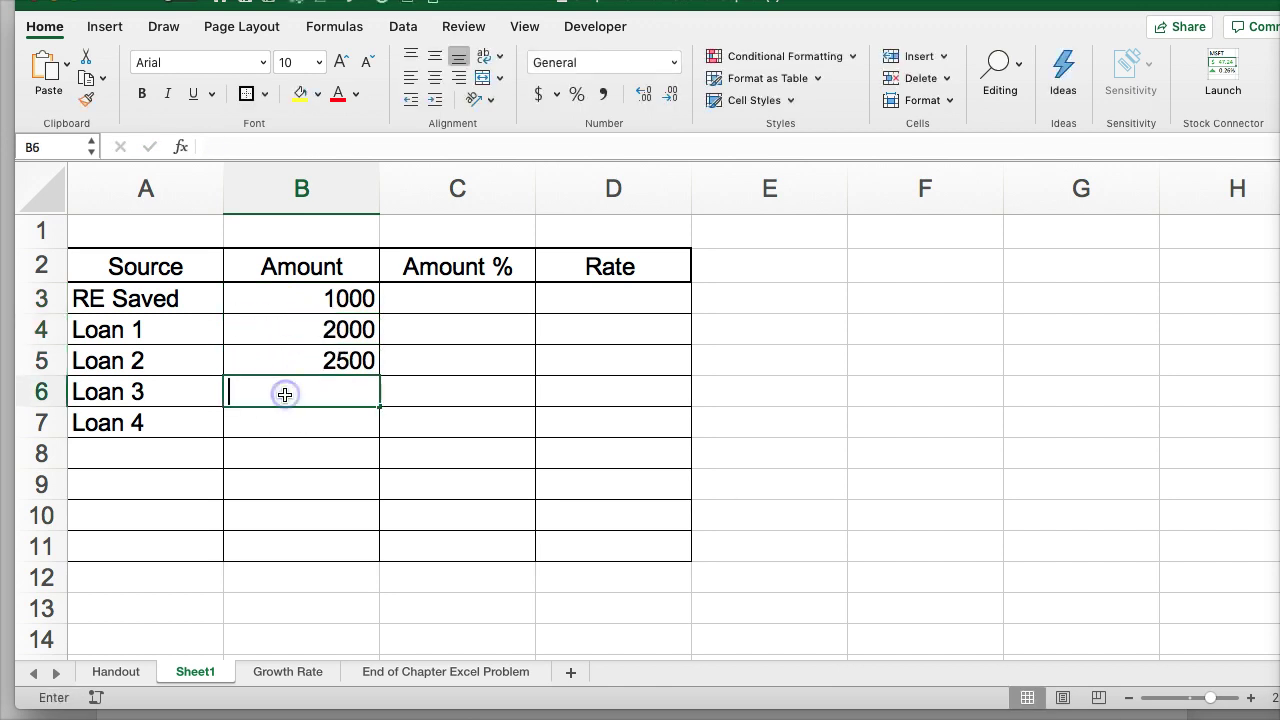
pyautogui.write('3000')
pyautogui.click(287, 421)
pyautogui.write('40')
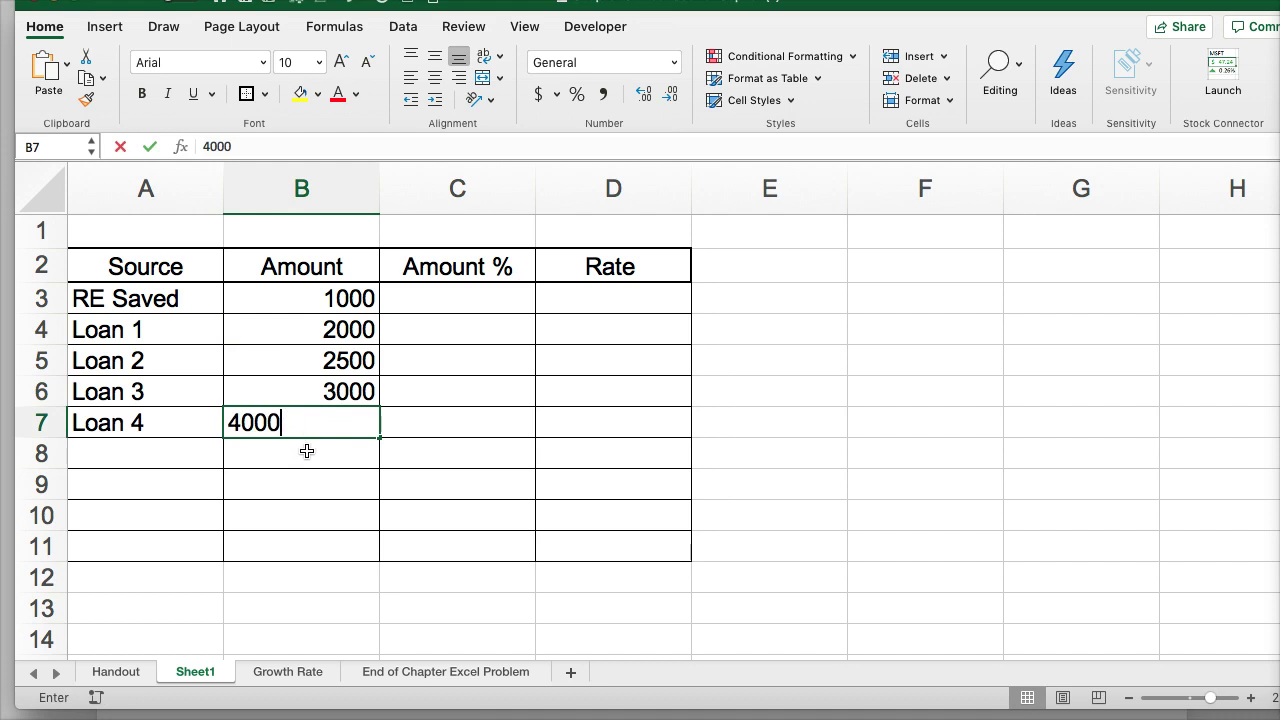
pyautogui.write('00')
pyautogui.click(306, 451)
pyautogui.click(286, 303)
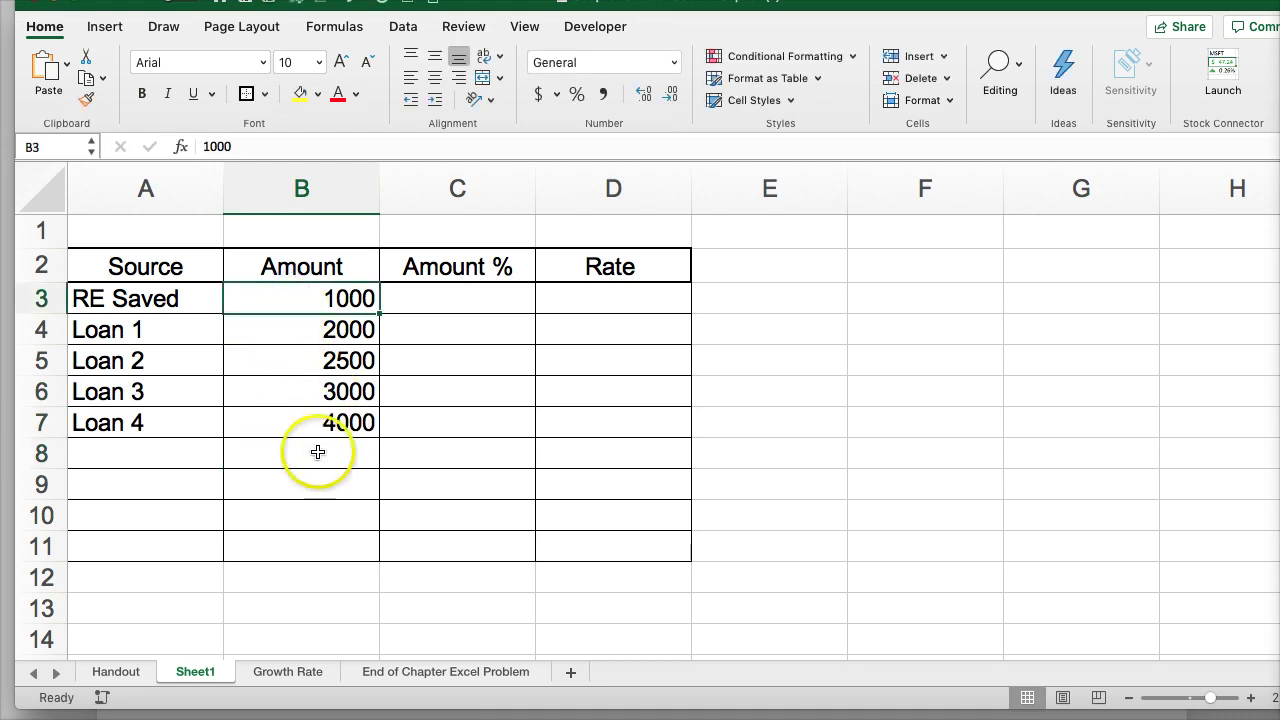
# - Label row 8 as 'Total' in A8
pyautogui.click(136, 455)
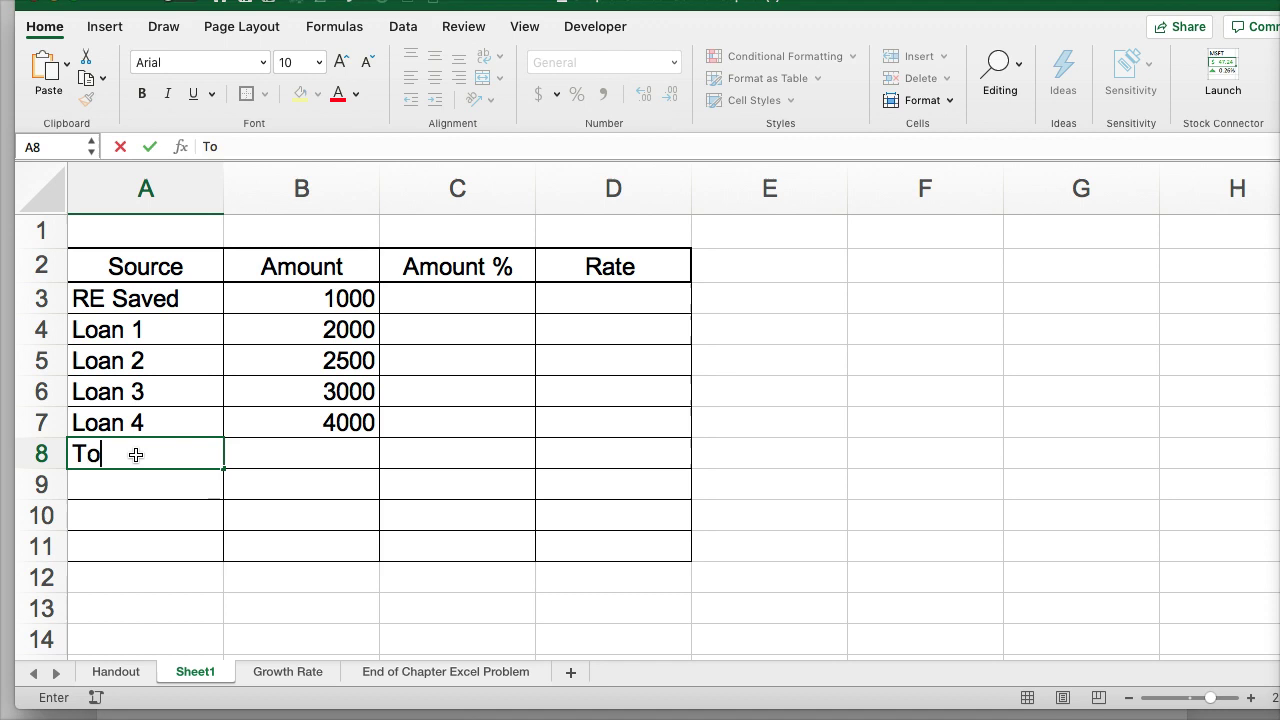
pyautogui.write('Total')
pyautogui.click(262, 447)
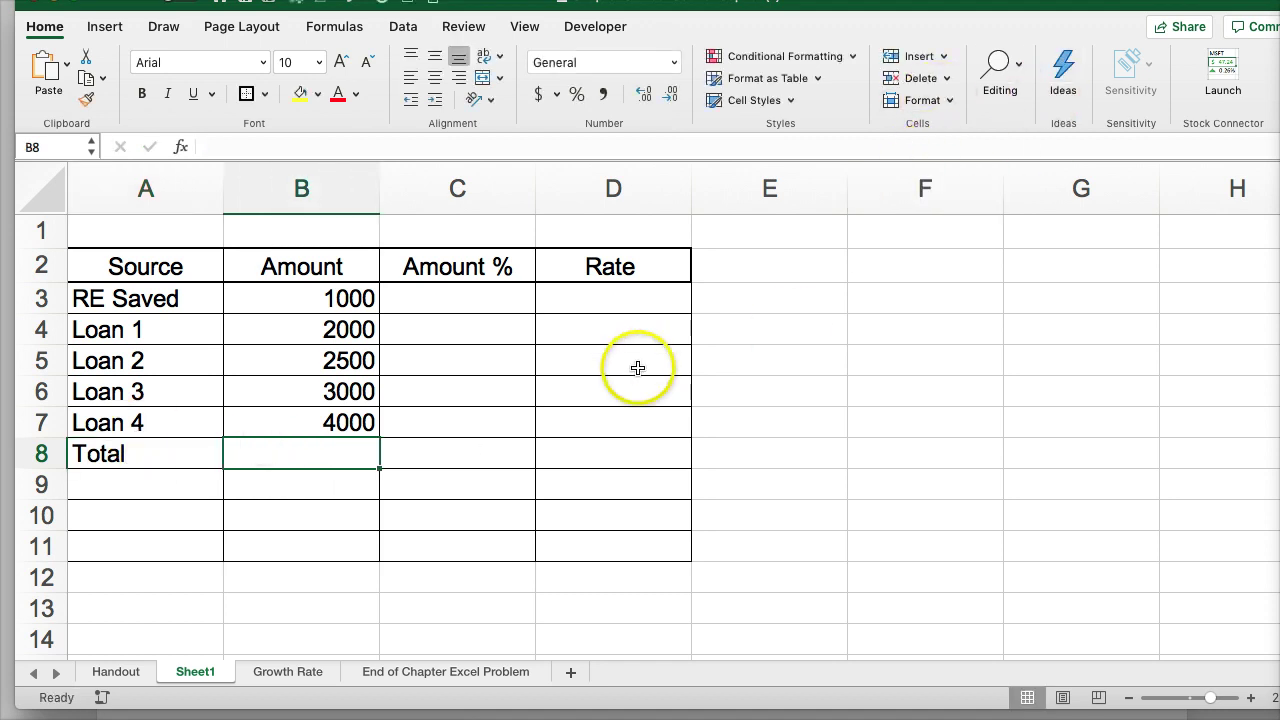
# - Put a SUM formula over B3:B7 in B8, giving 12500
pyautogui.write('+su')
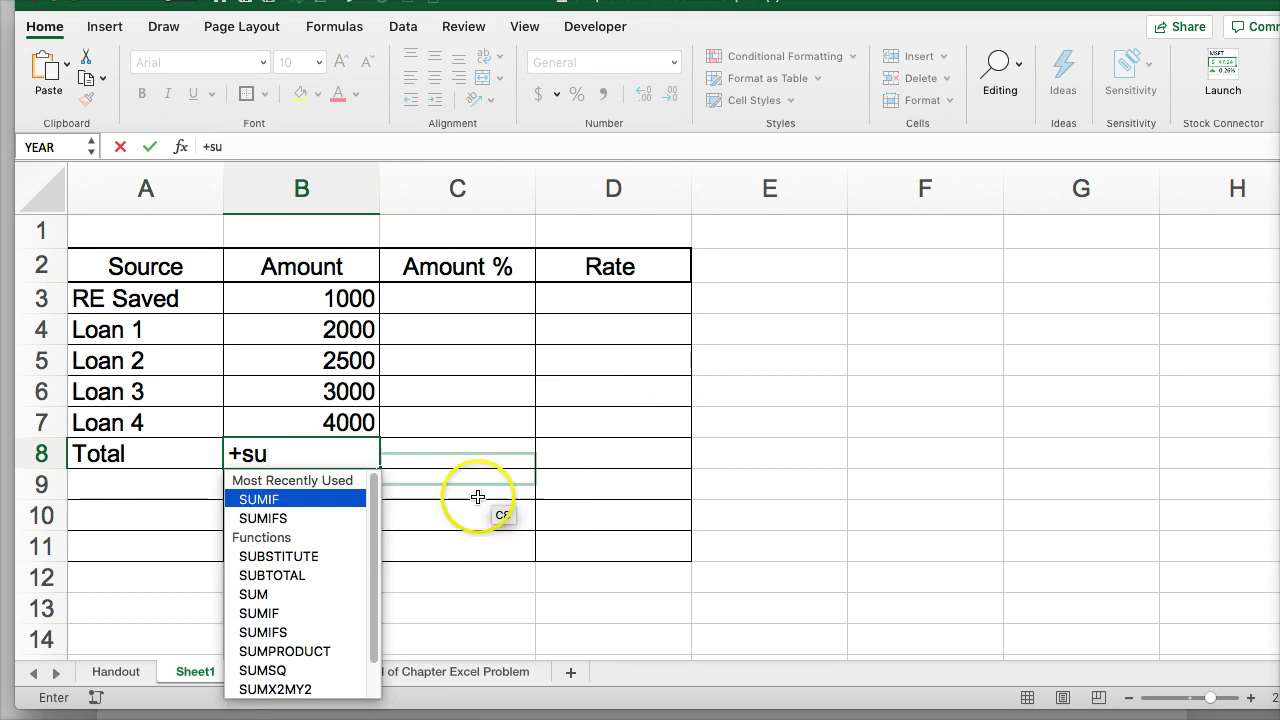
pyautogui.doubleClick(253, 594)
pyautogui.moveTo(284, 301); pyautogui.dragTo(285, 412)
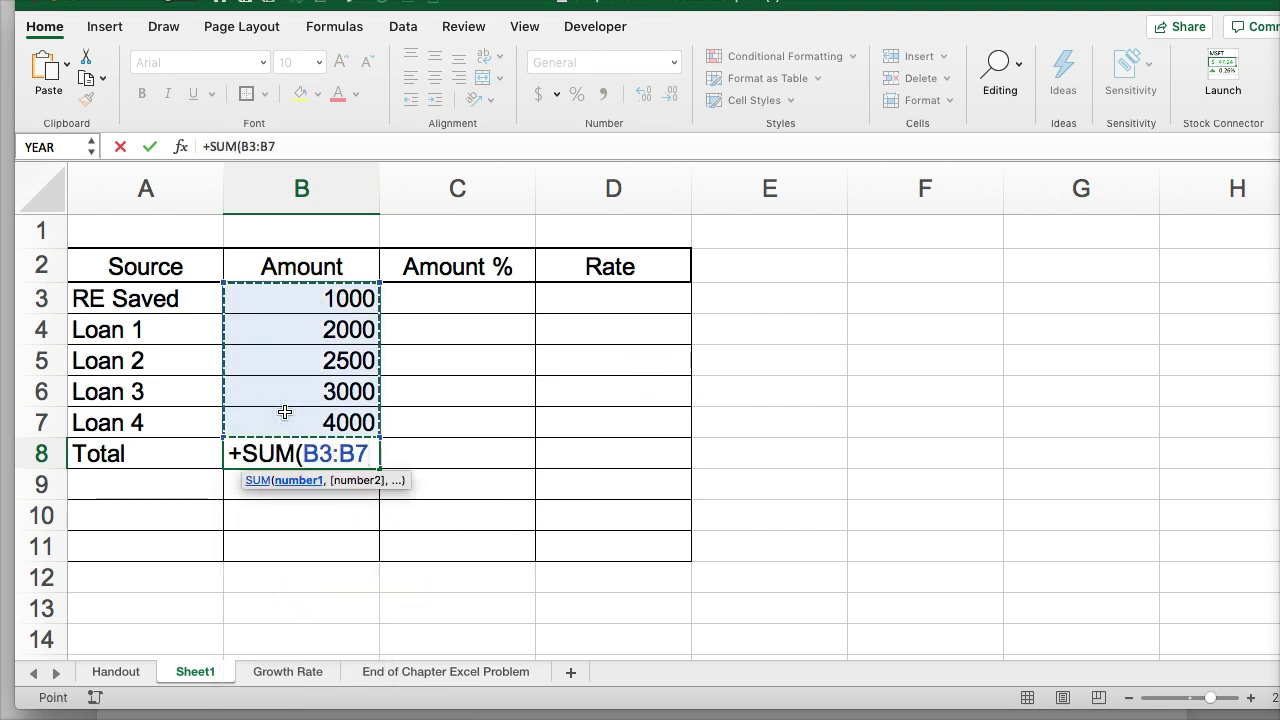
pyautogui.write(')')
pyautogui.press('Return')
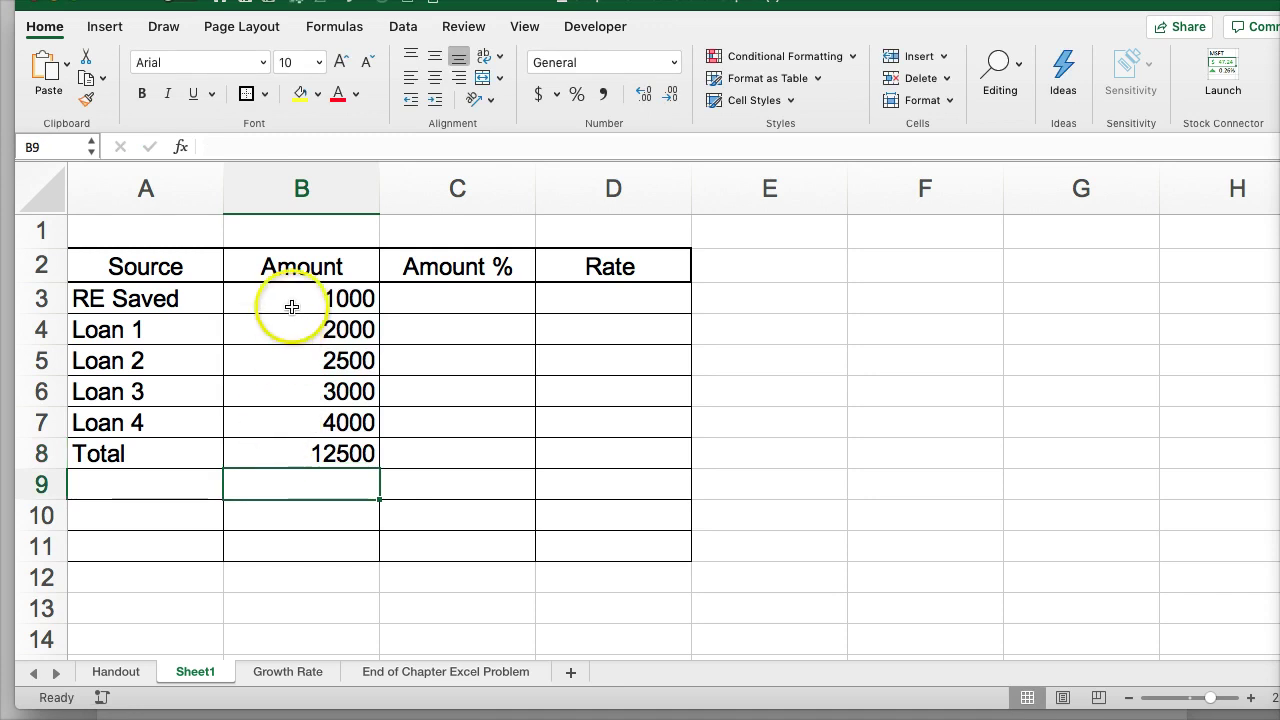
pyautogui.moveTo(291, 306); pyautogui.dragTo(306, 450)
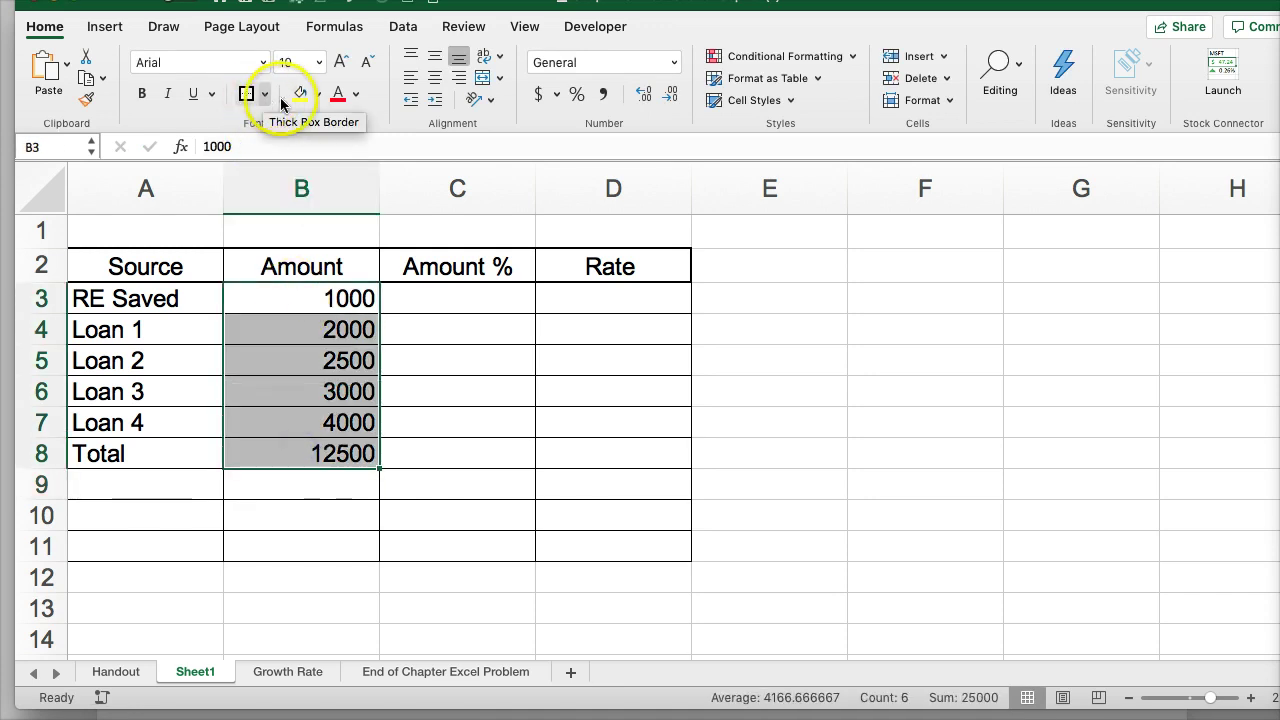
# - Format amounts B3:B8 as Currency with no decimals, $1,000 to $12,500
pyautogui.click(576, 64)
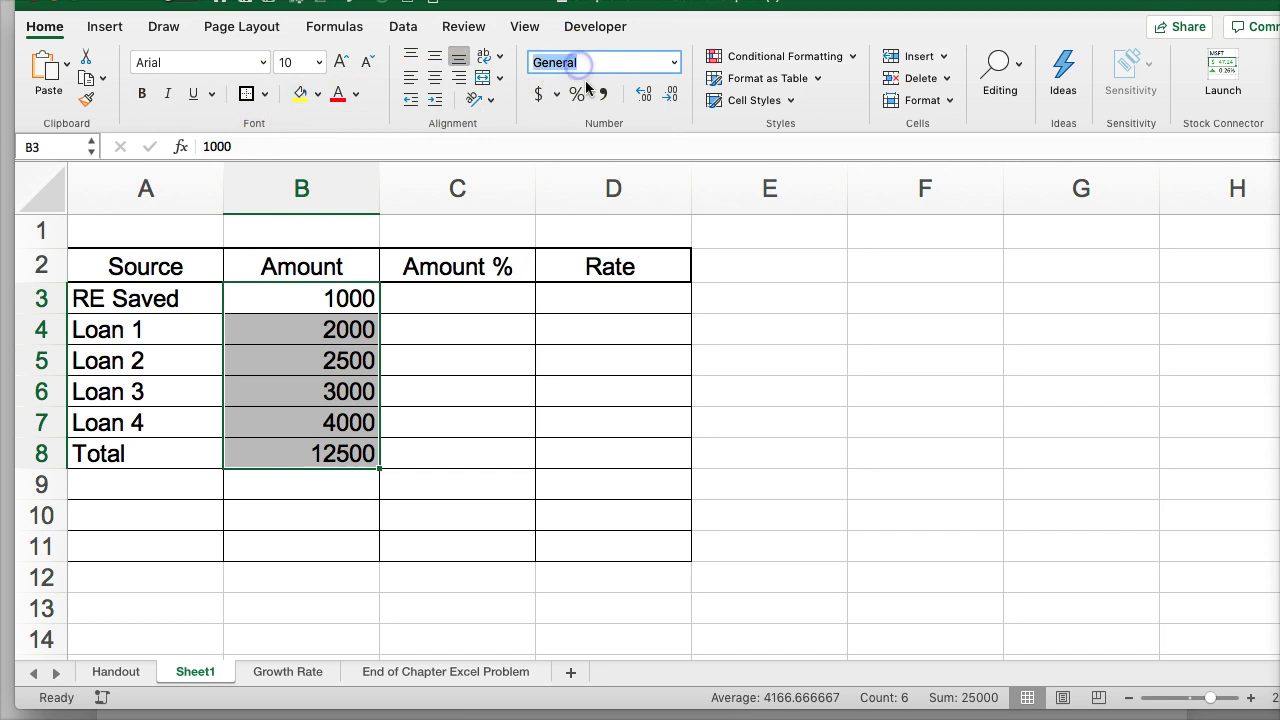
pyautogui.click(673, 63)
pyautogui.click(641, 157)
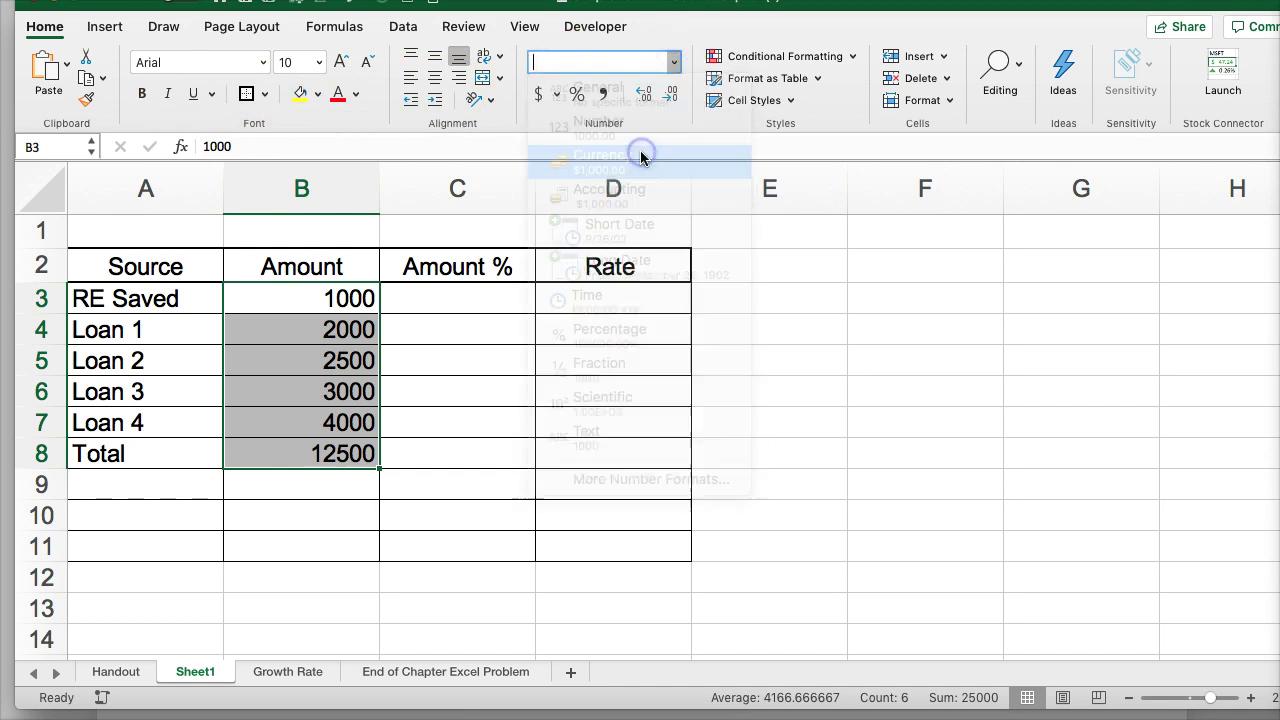
pyautogui.click(670, 93)
pyautogui.click(670, 93)
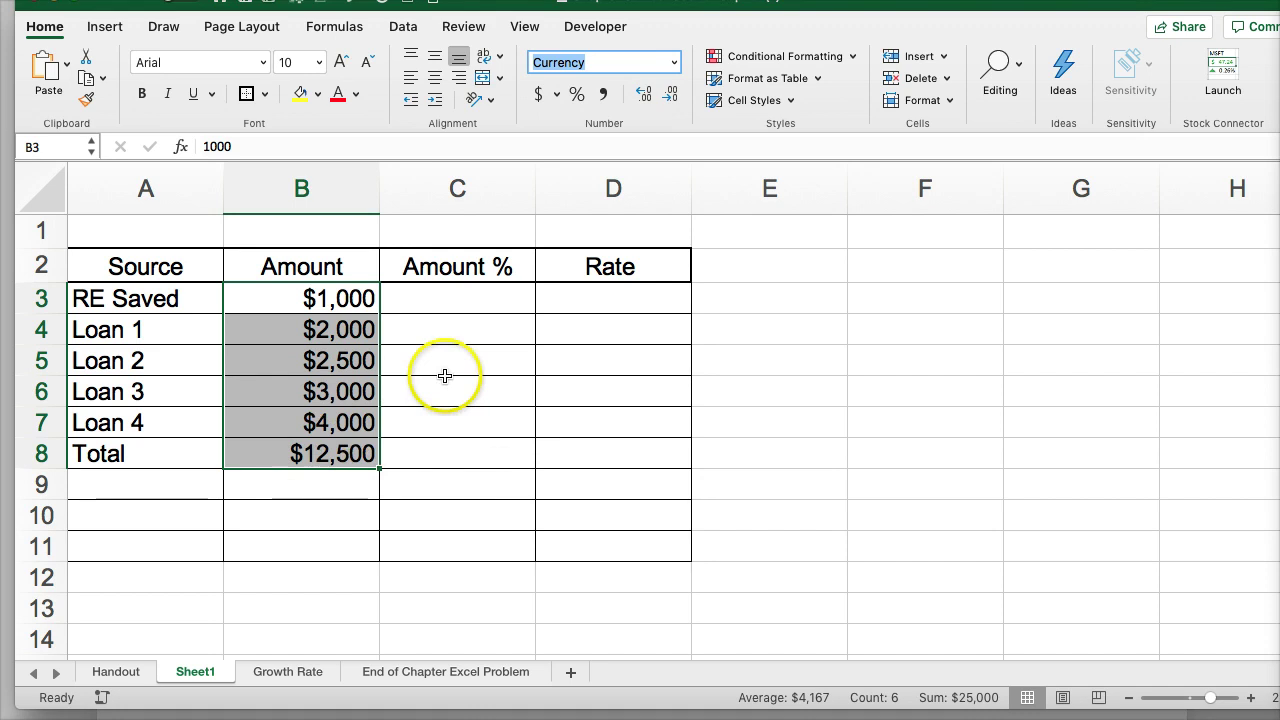
pyautogui.click(443, 268)
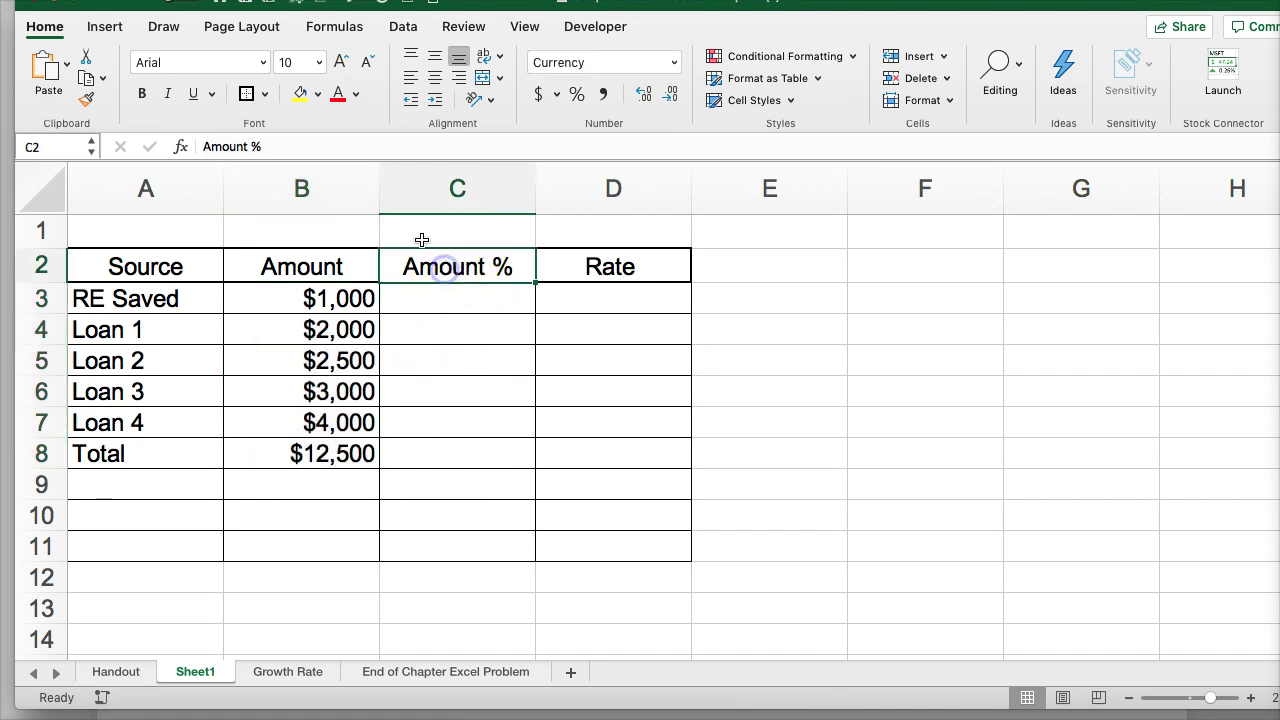
# - Enter the share formula =+B3/B8 in C3 and format it as a percentage
pyautogui.click(443, 294)
pyautogui.write('+')
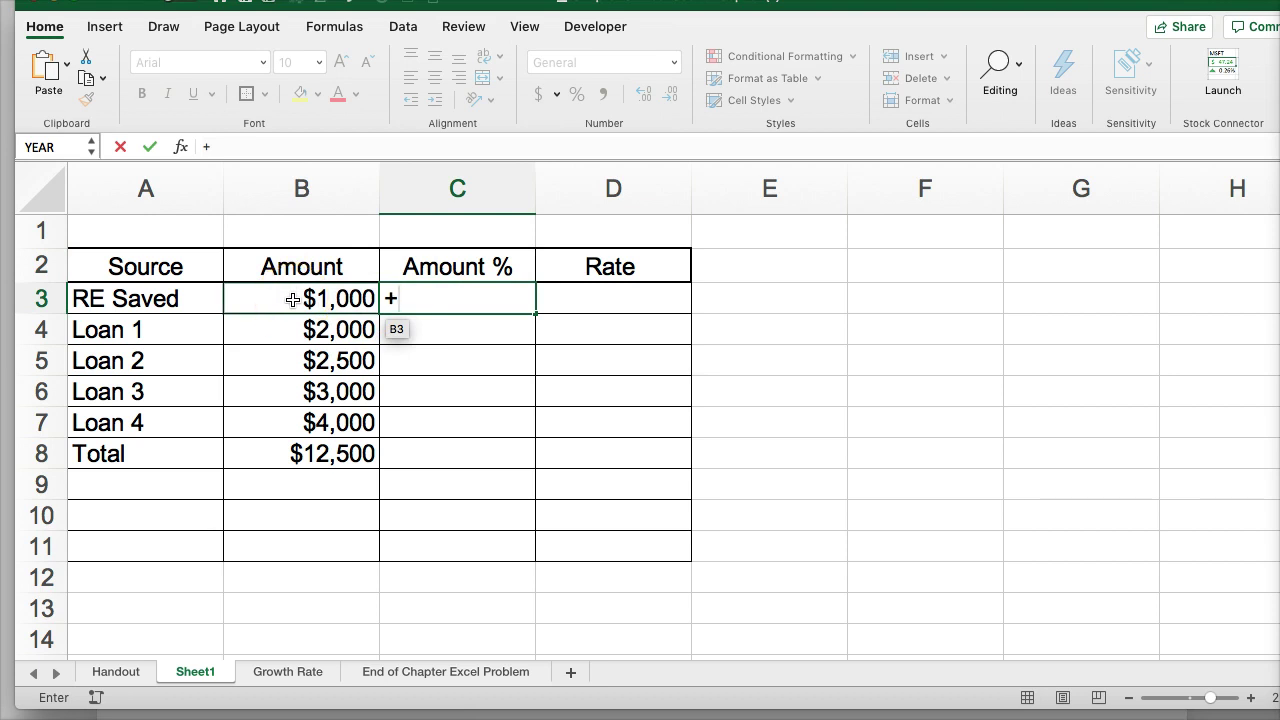
pyautogui.click(293, 300)
pyautogui.write('/')
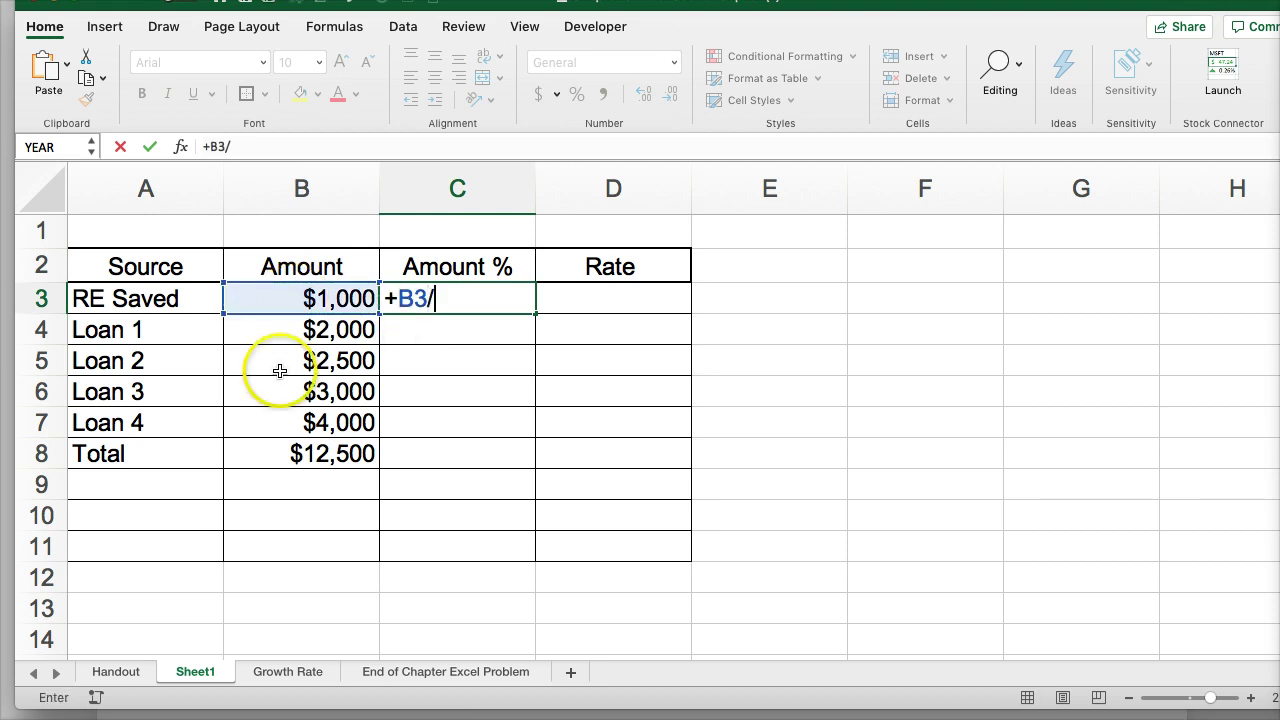
pyautogui.click(280, 450)
pyautogui.press('Return')
pyautogui.click(430, 298)
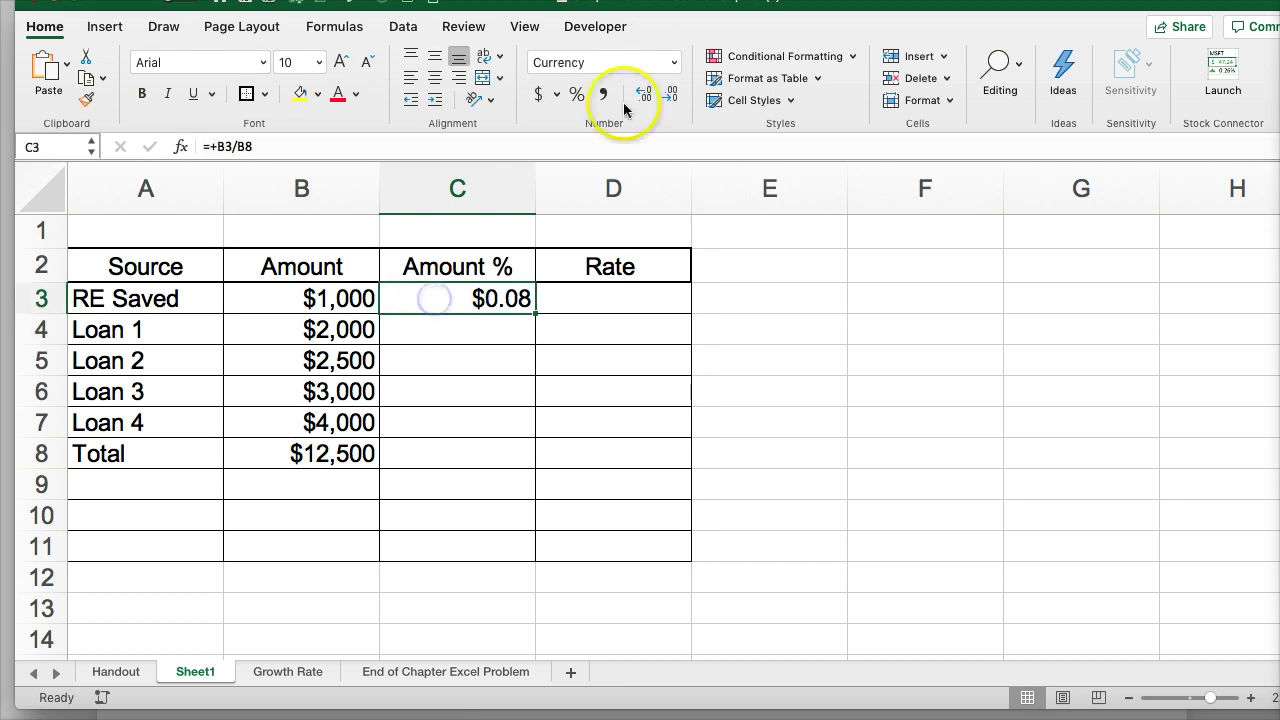
pyautogui.click(577, 93)
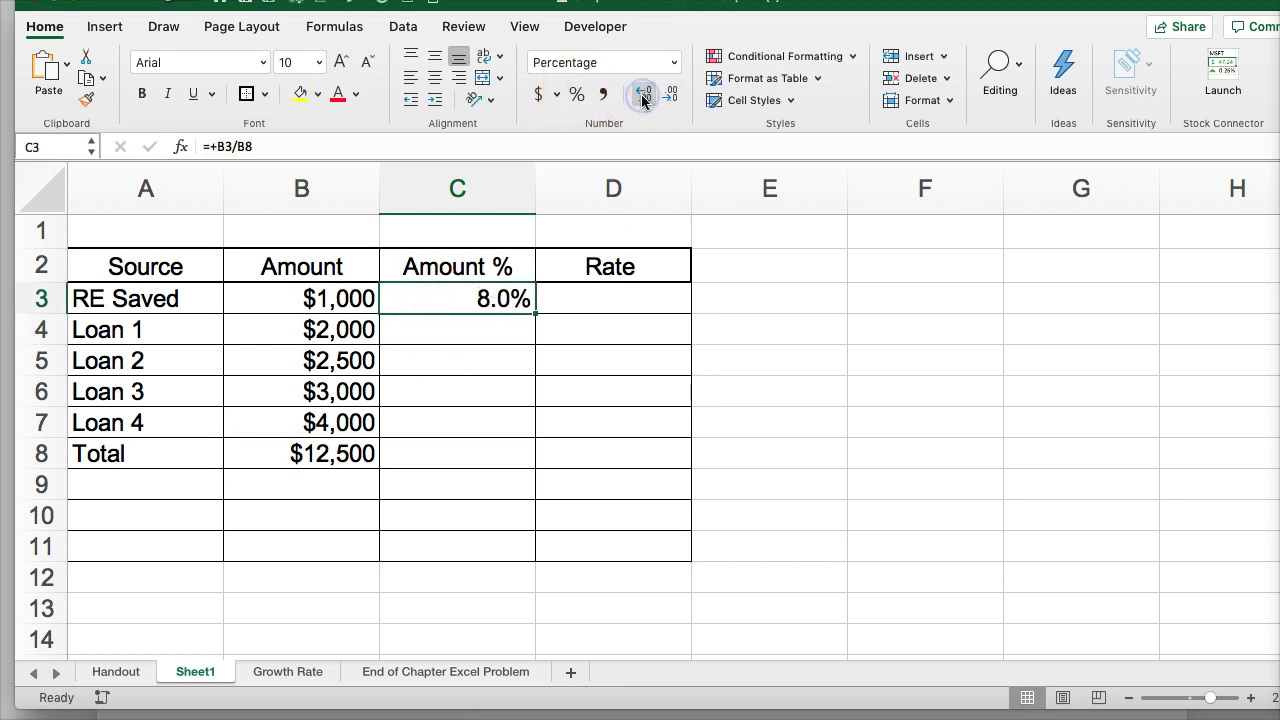
# - Make the B8 reference absolute so C3 reads =+B3/$B$8
pyautogui.click(236, 146)
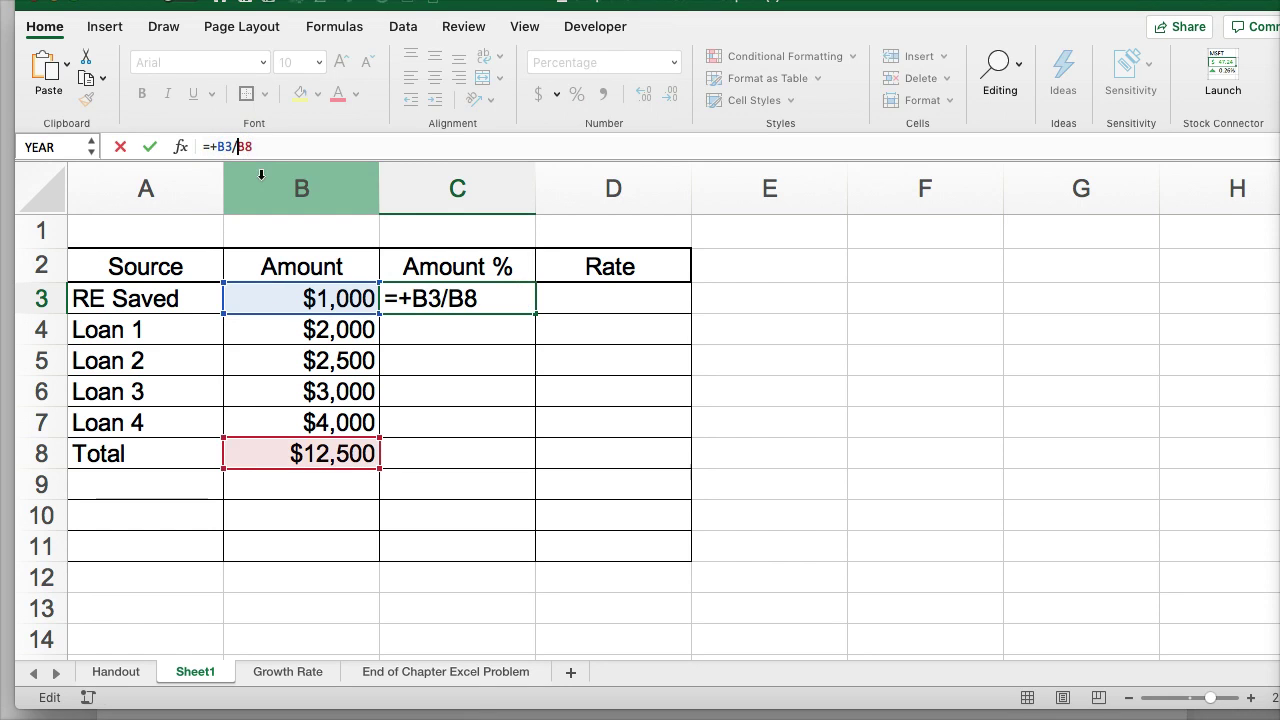
pyautogui.press('F4')
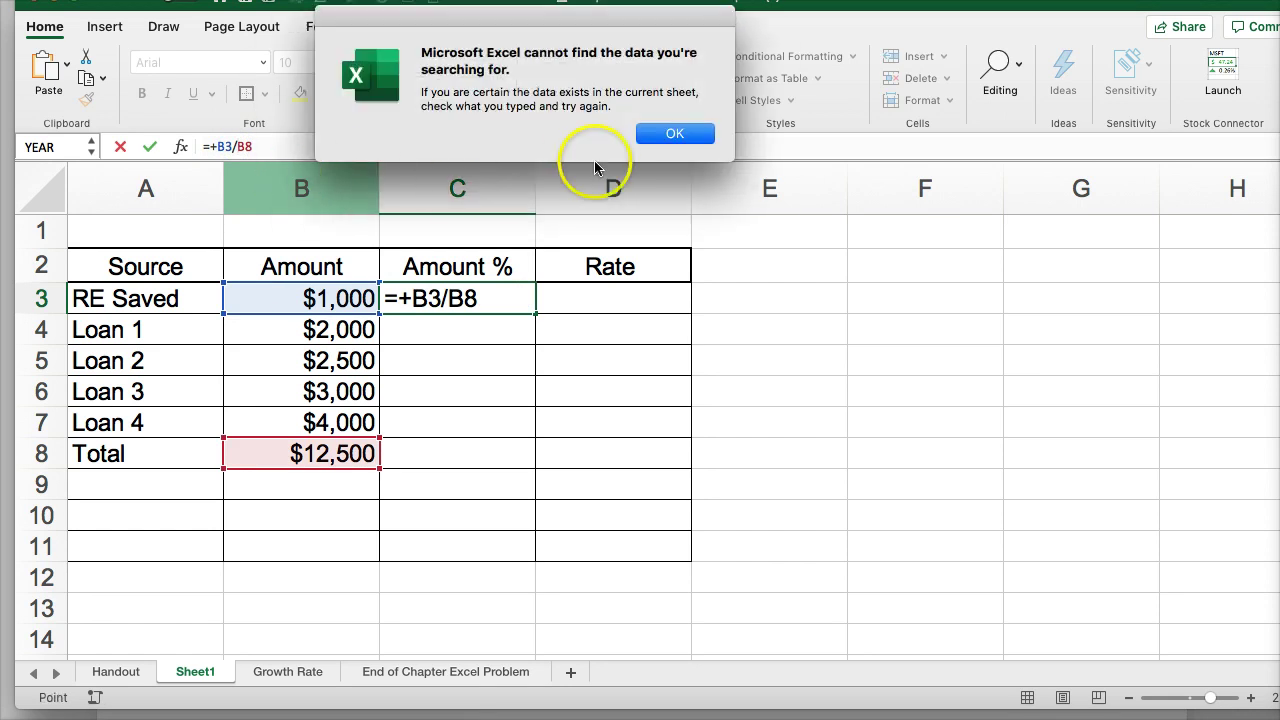
pyautogui.click(675, 133)
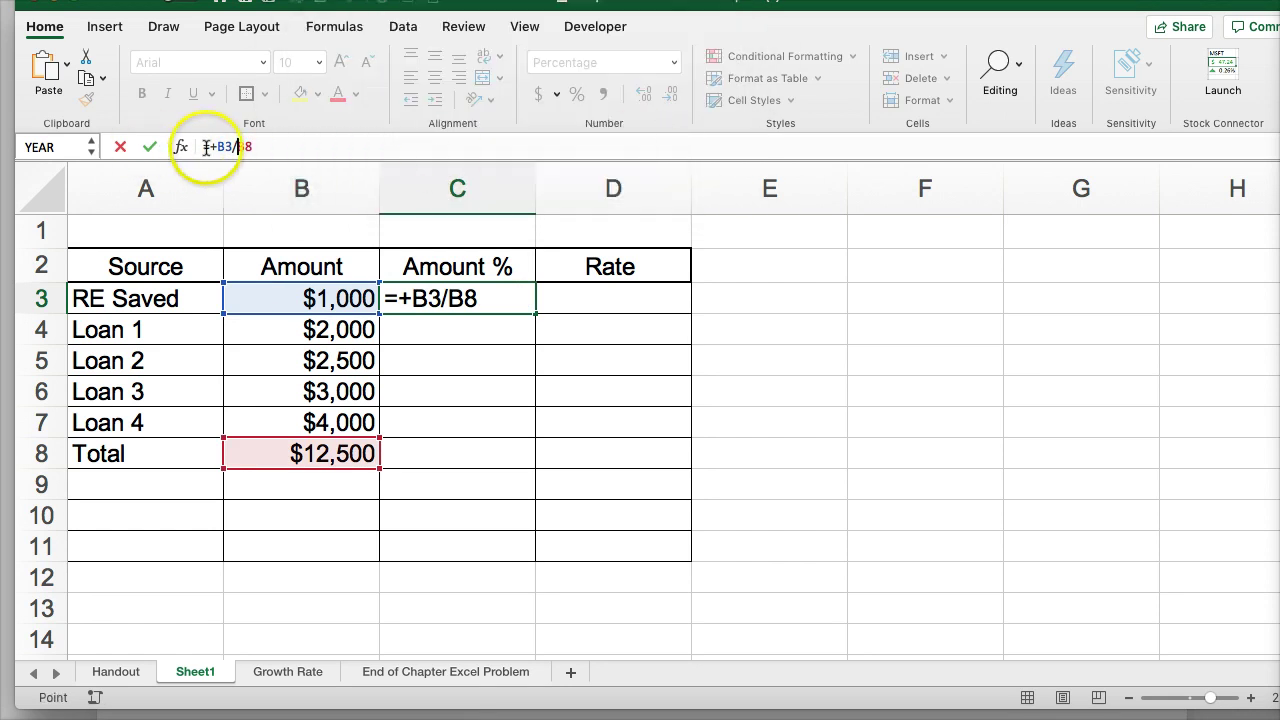
pyautogui.press('F4')
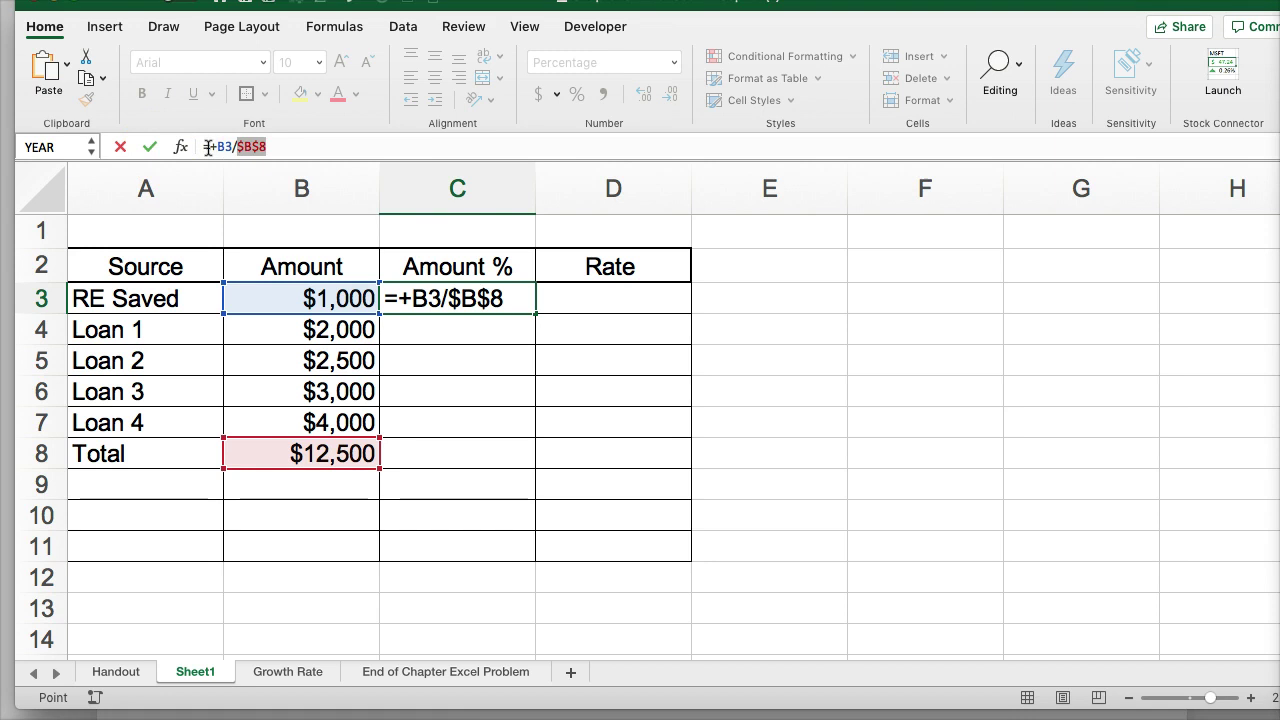
pyautogui.press('Return')
# - Fill the share formula down through C8, showing 8.0% to 100.0%
pyautogui.click(446, 295)
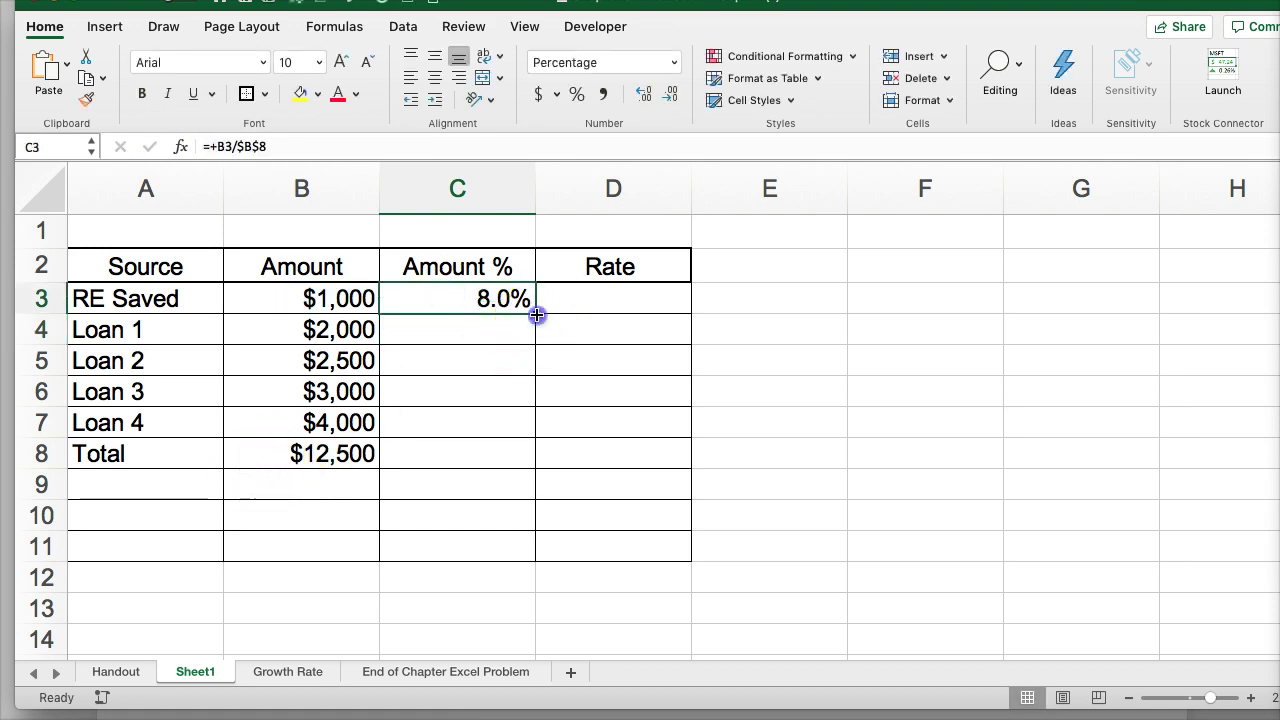
pyautogui.moveTo(537, 315); pyautogui.dragTo(520, 462)
pyautogui.click(532, 451)
pyautogui.click(515, 425)
pyautogui.click(457, 464)
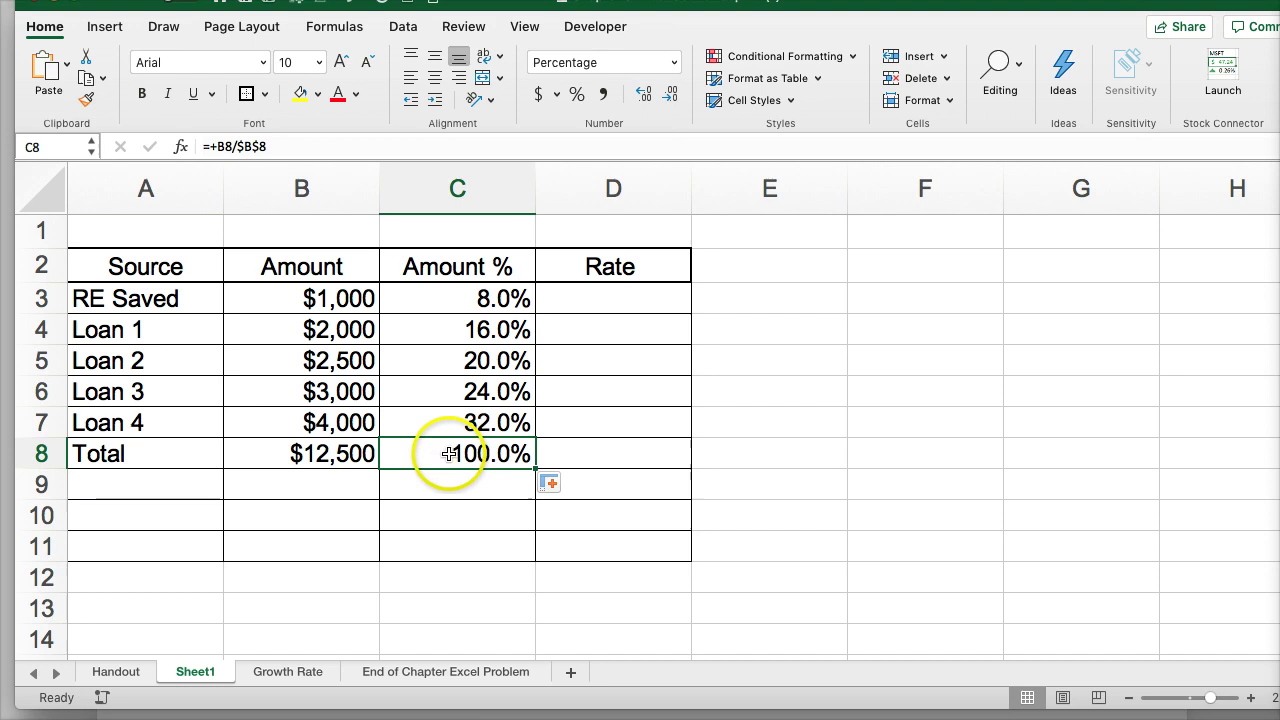
pyautogui.click(340, 450)
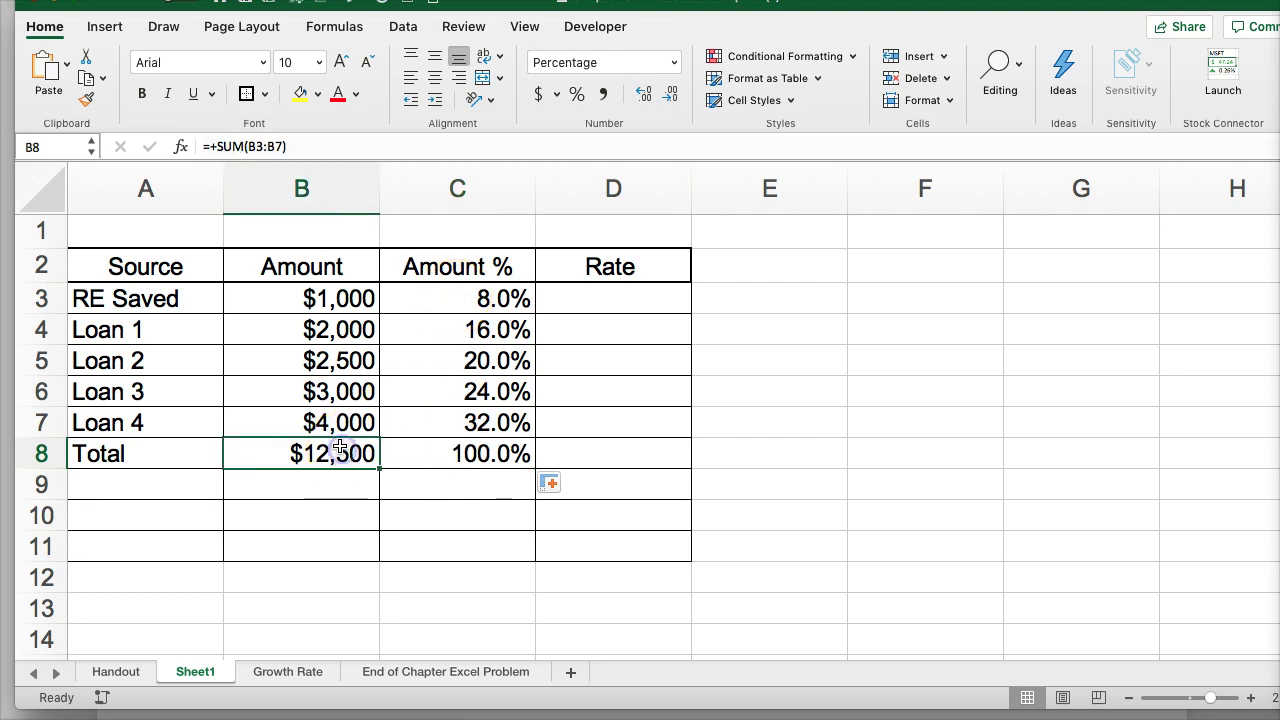
# - Copy B8's SUM formula into C8 and format it as a percentage showing 100%
pyautogui.press('super+c')
pyautogui.press('Right')
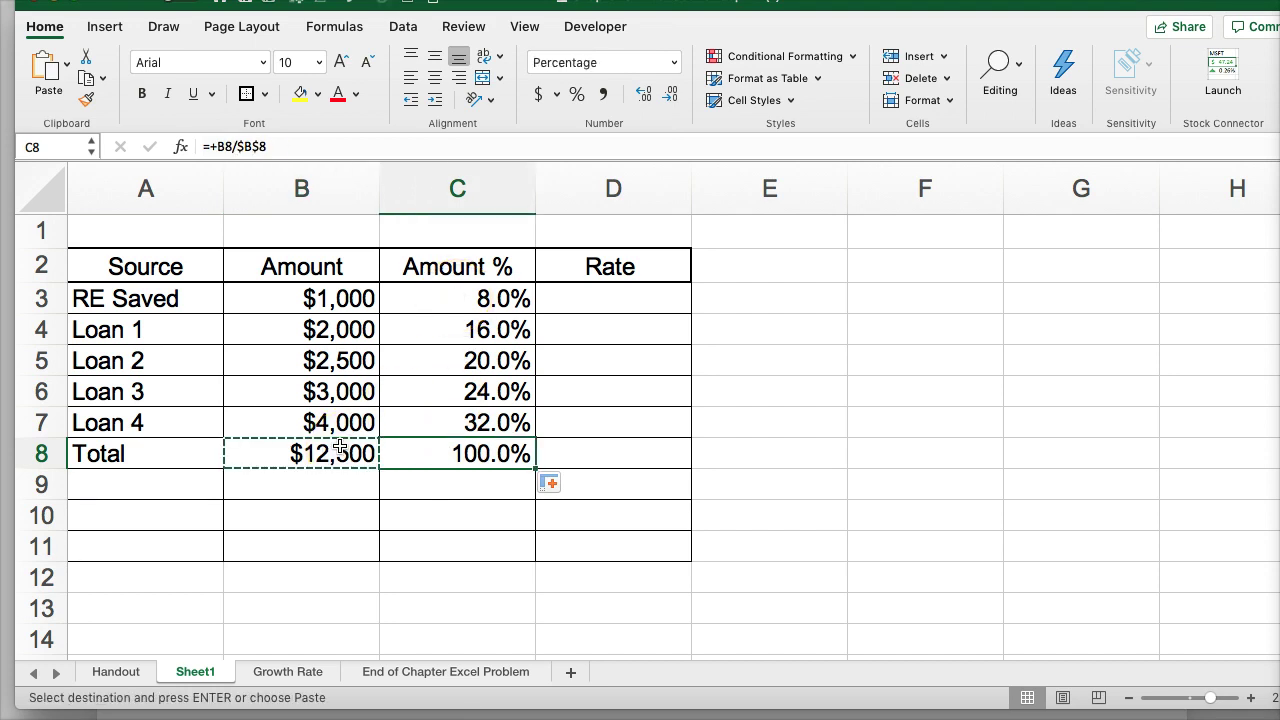
pyautogui.press('super+v')
pyautogui.click(577, 96)
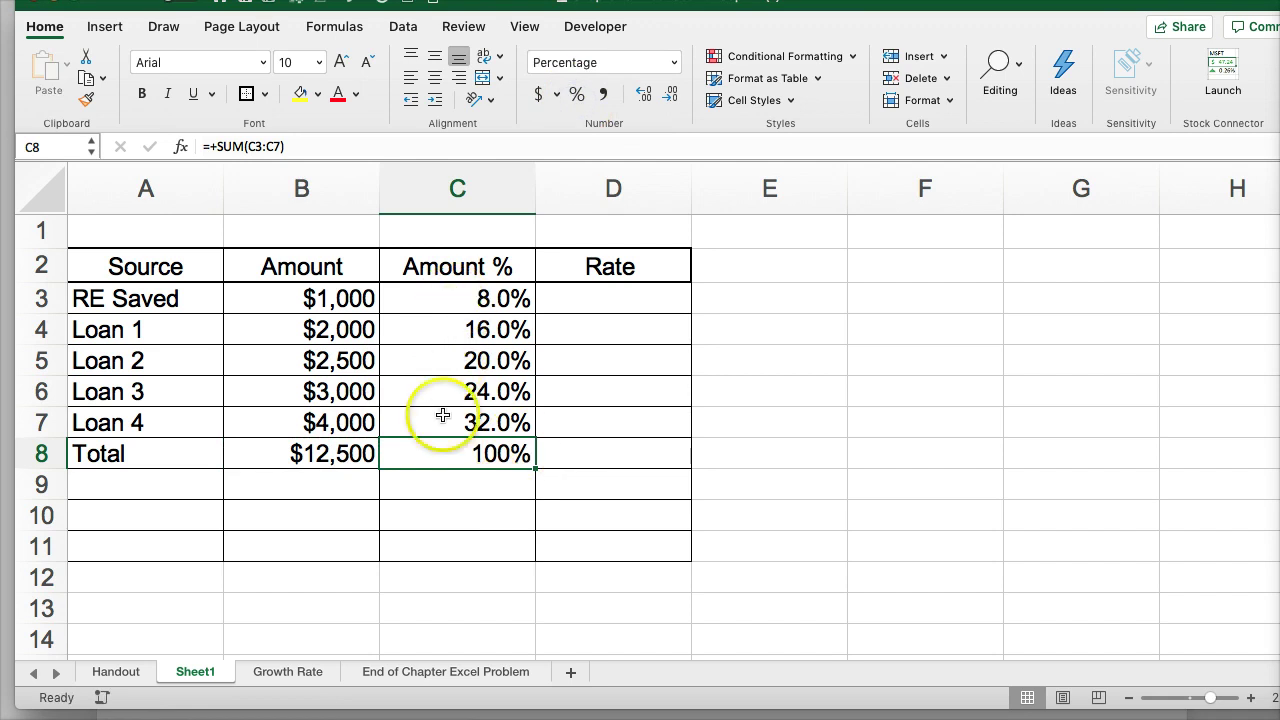
pyautogui.click(318, 420)
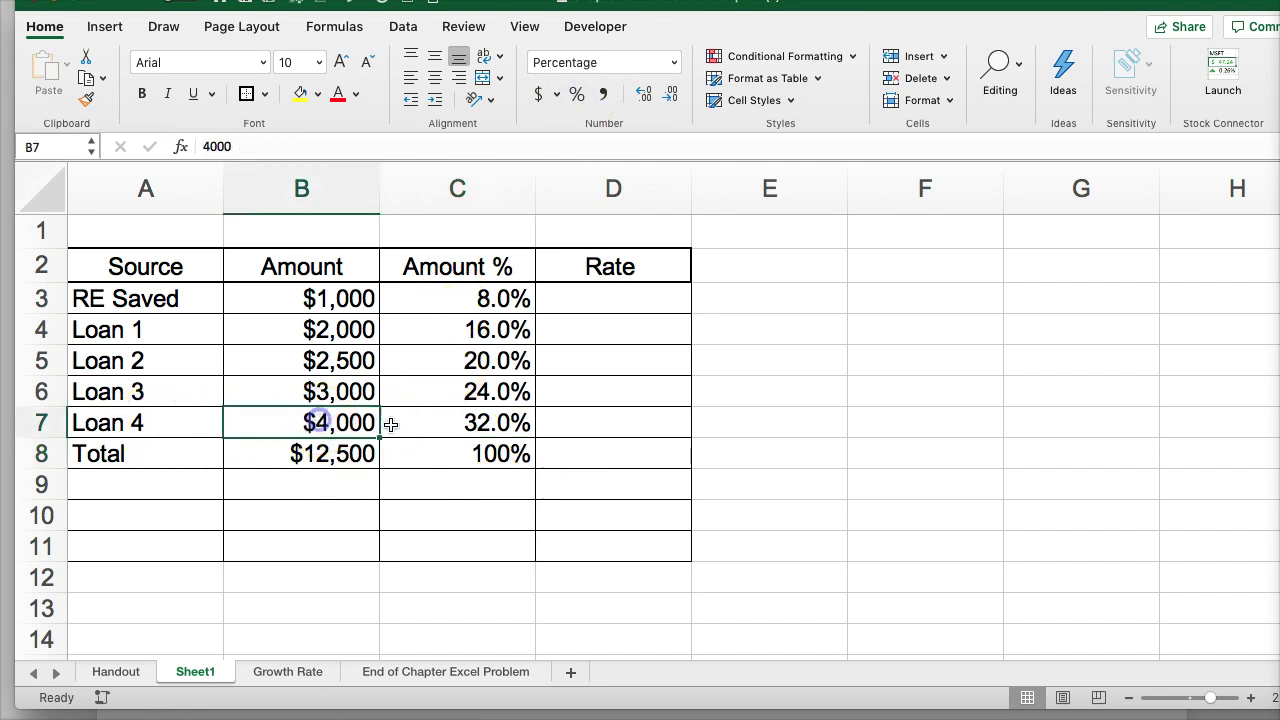
pyautogui.click(423, 423)
pyautogui.click(304, 457)
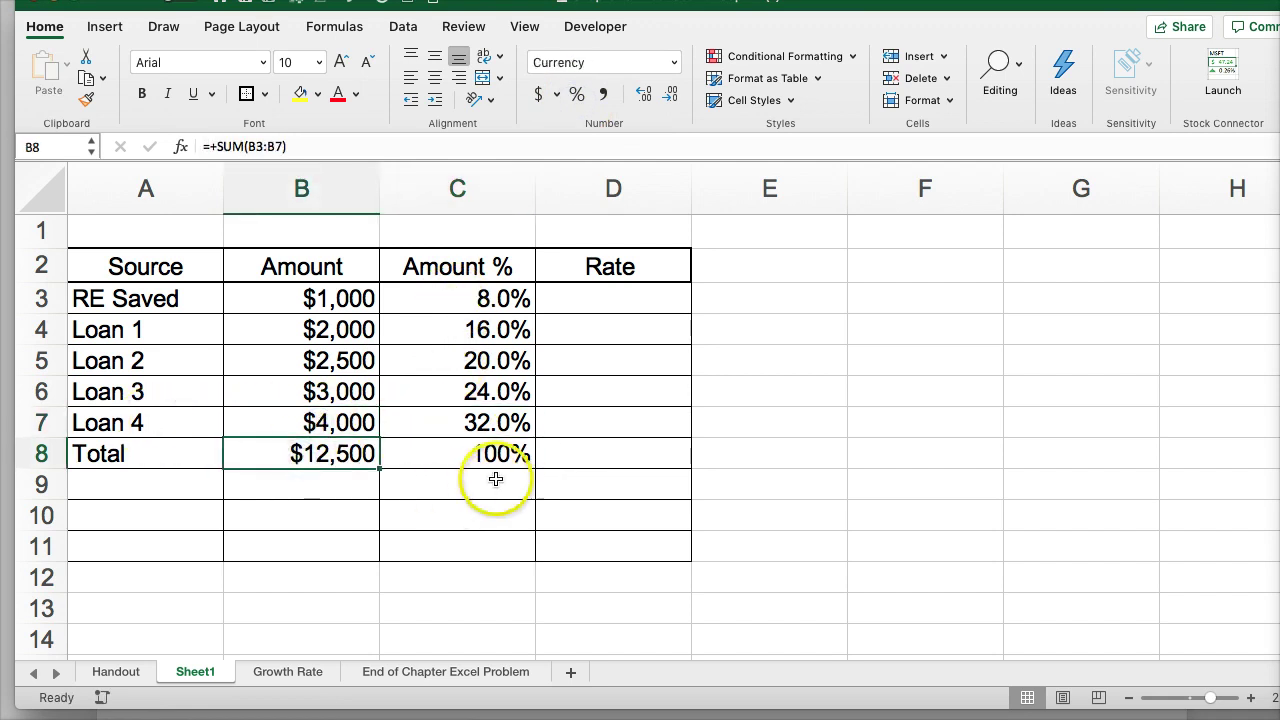
pyautogui.click(580, 298)
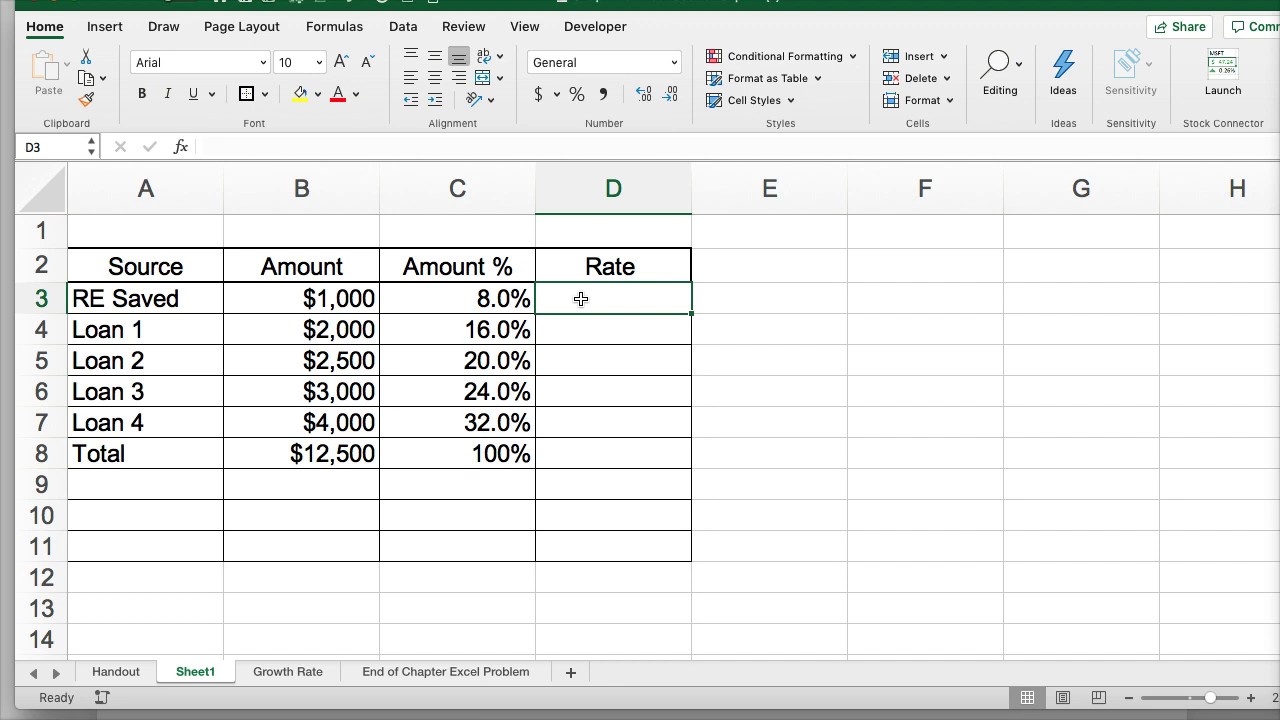
# - Enter RE Saved's rate in D3 and format it as a one-decimal percentage
pyautogui.write('02')
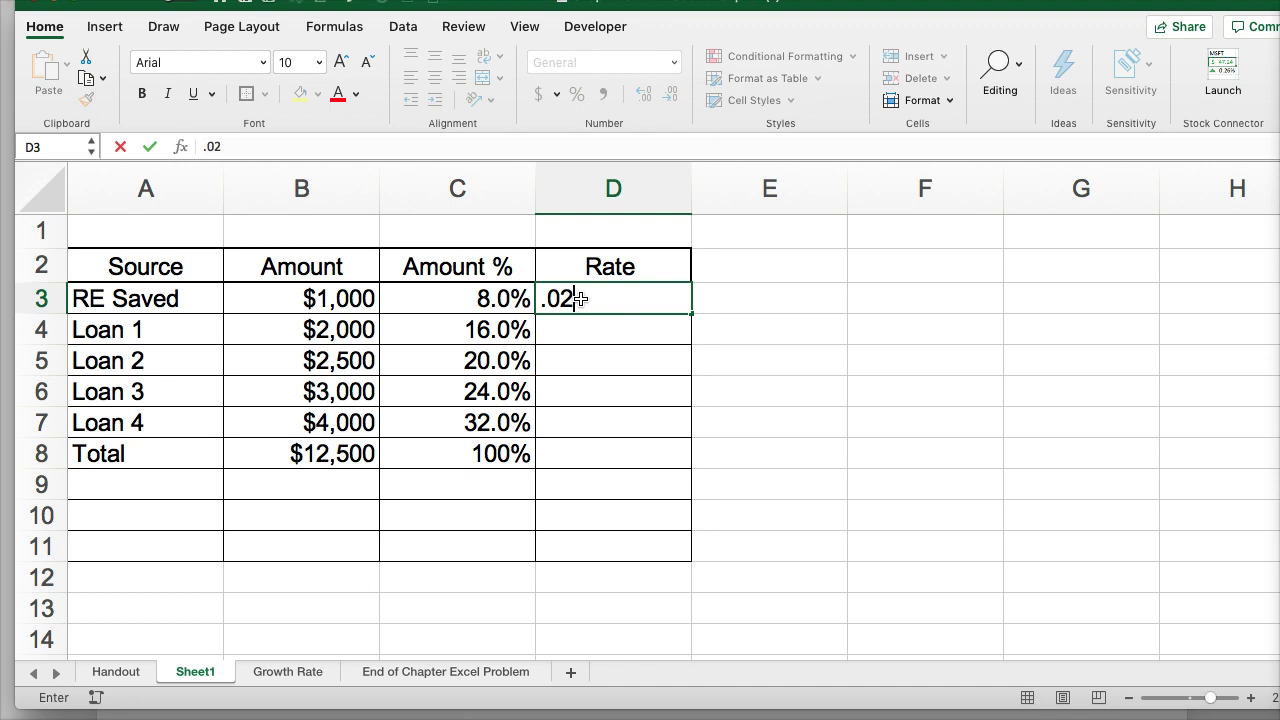
pyautogui.click(580, 391)
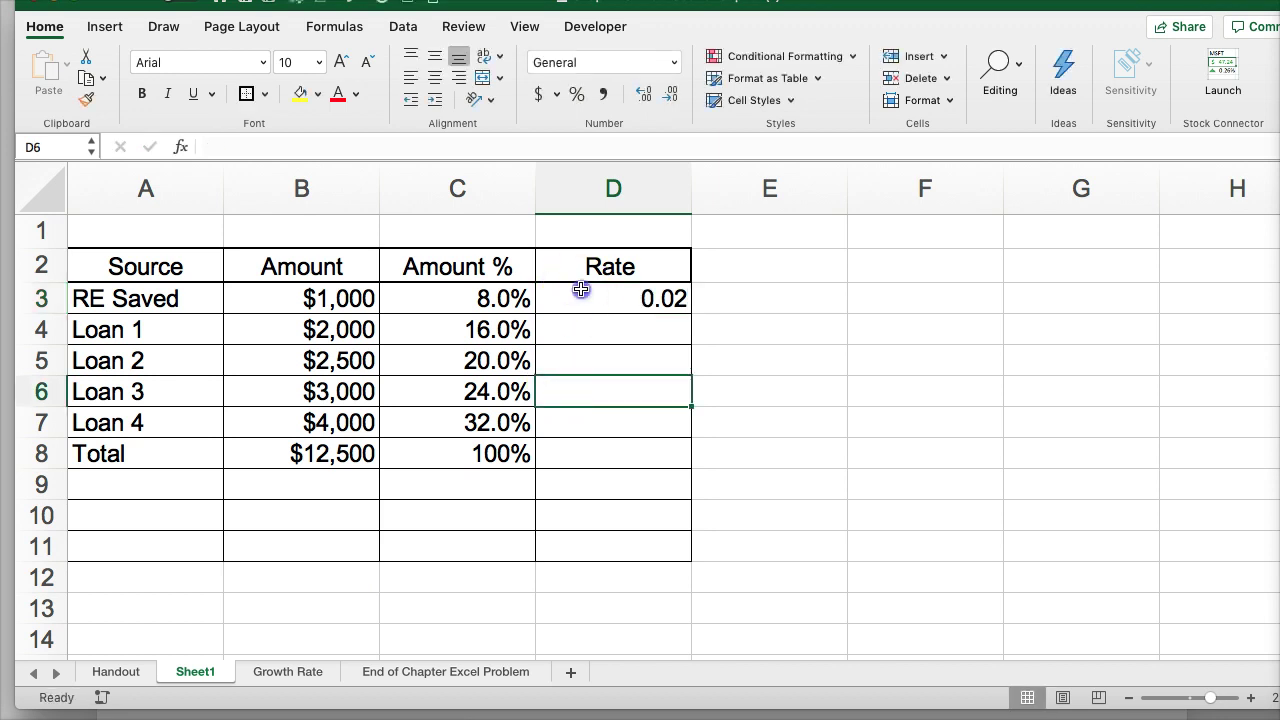
pyautogui.click(580, 298)
pyautogui.click(575, 94)
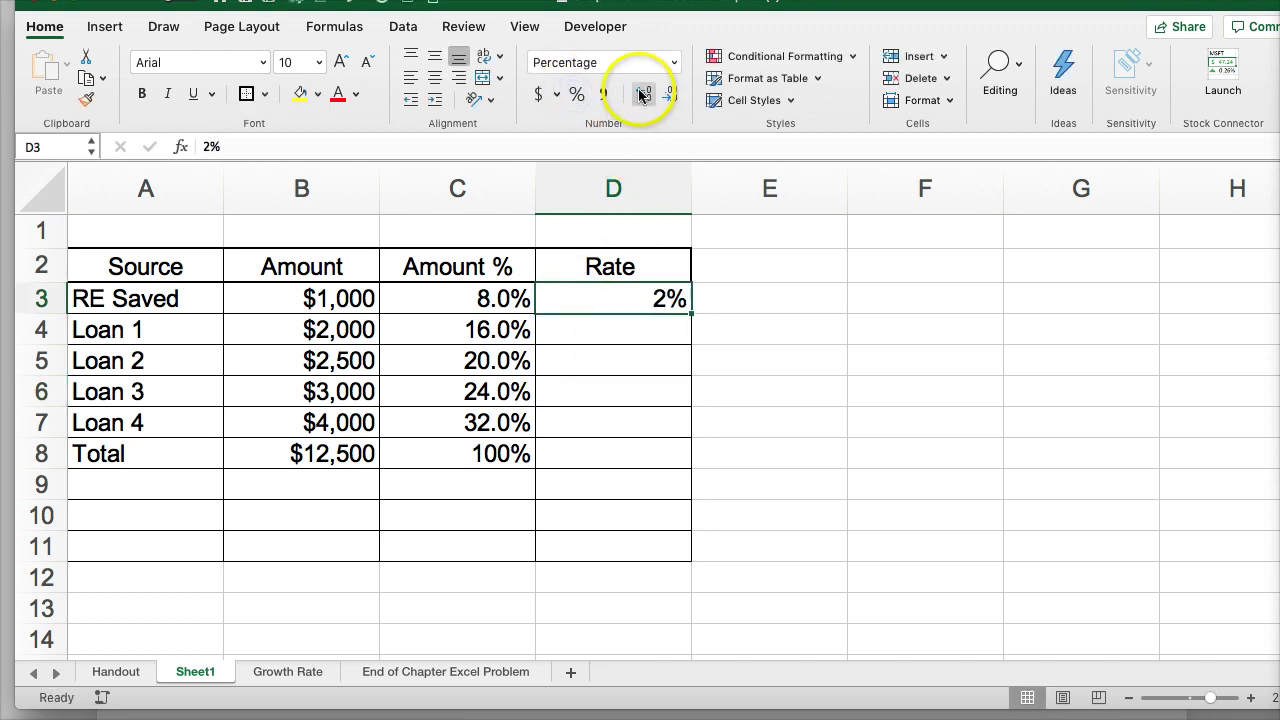
pyautogui.click(643, 94)
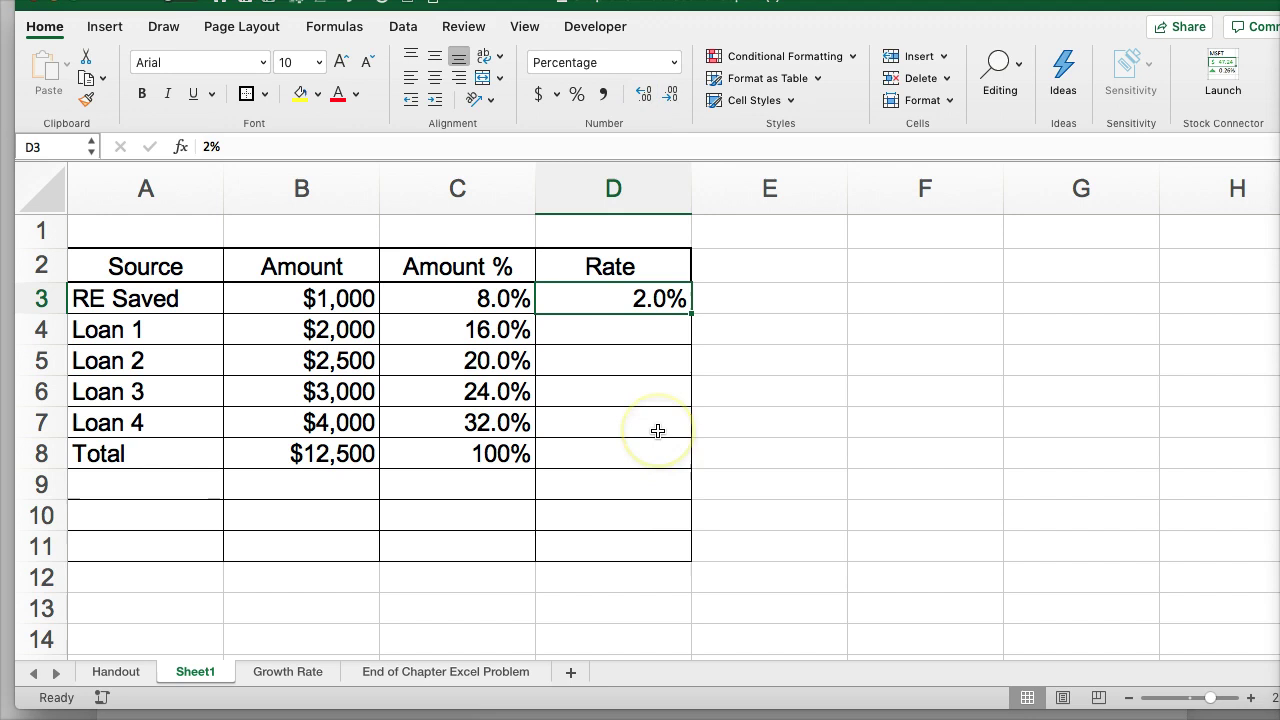
pyautogui.click(656, 441)
pyautogui.click(607, 296)
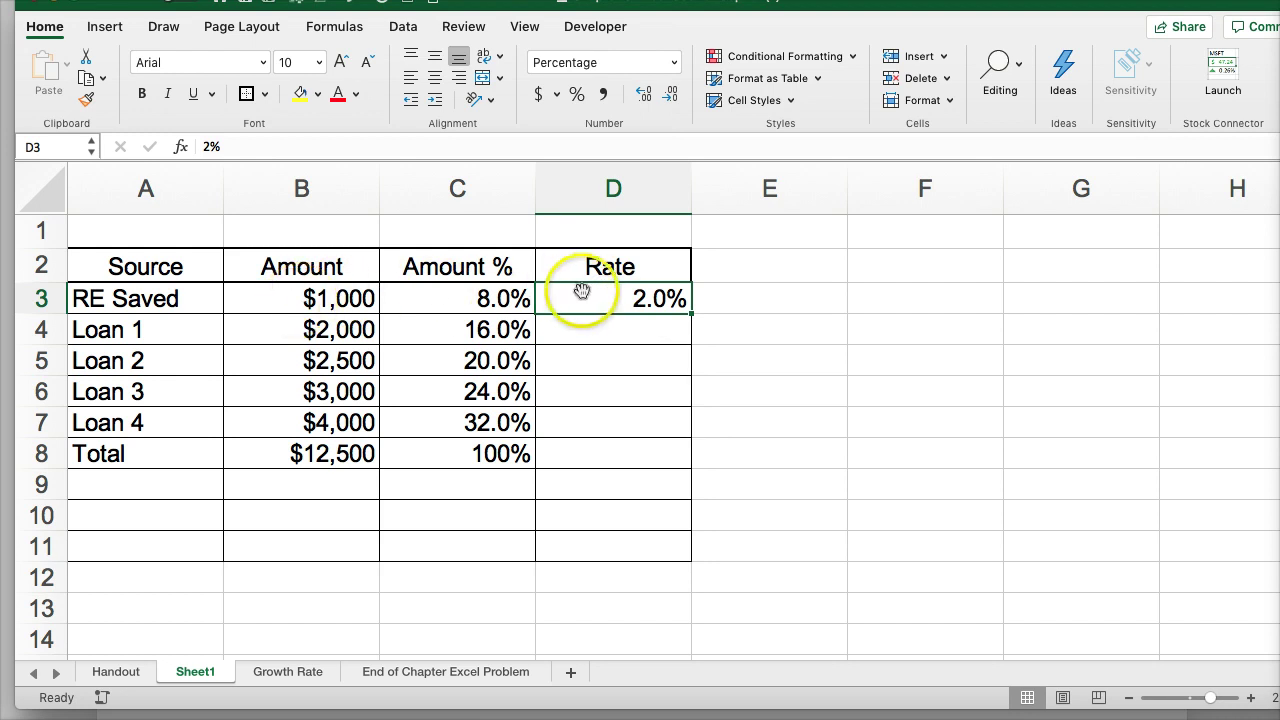
# - Correct RE Saved's rate in the formula bar to 5.0%
pyautogui.click(204, 146)
pyautogui.write('5')
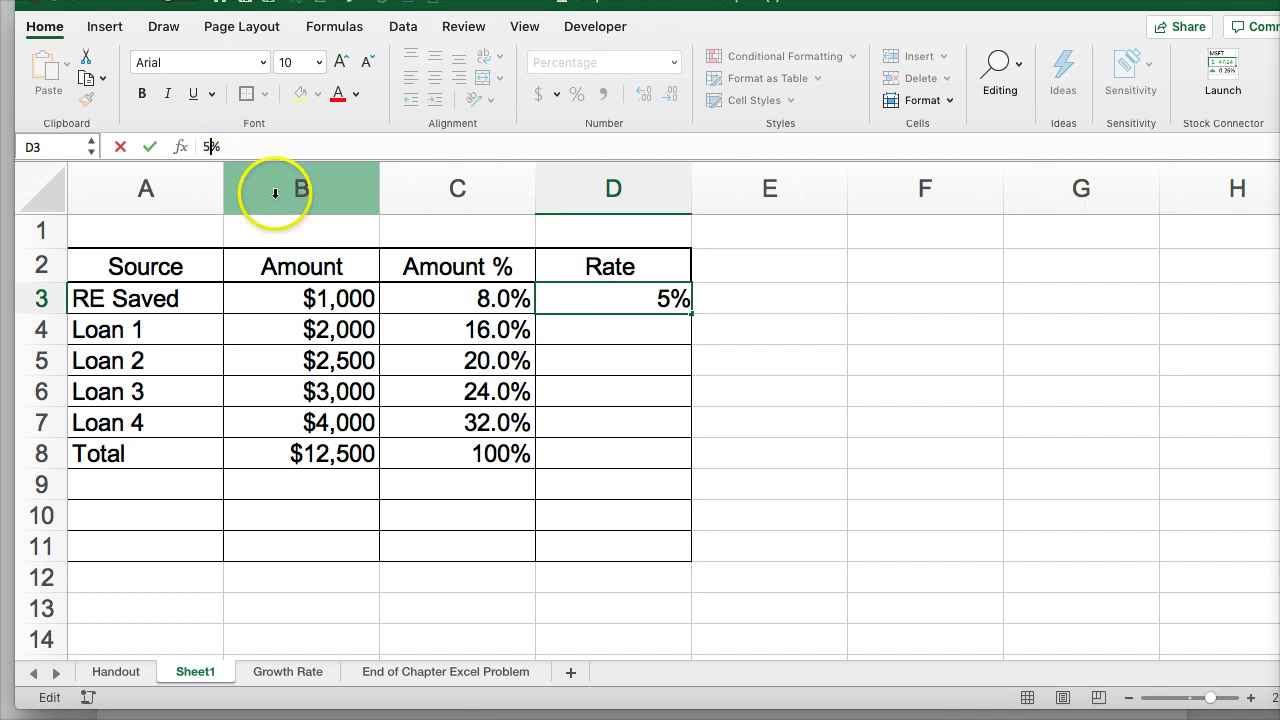
pyautogui.click(580, 382)
pyautogui.click(606, 300)
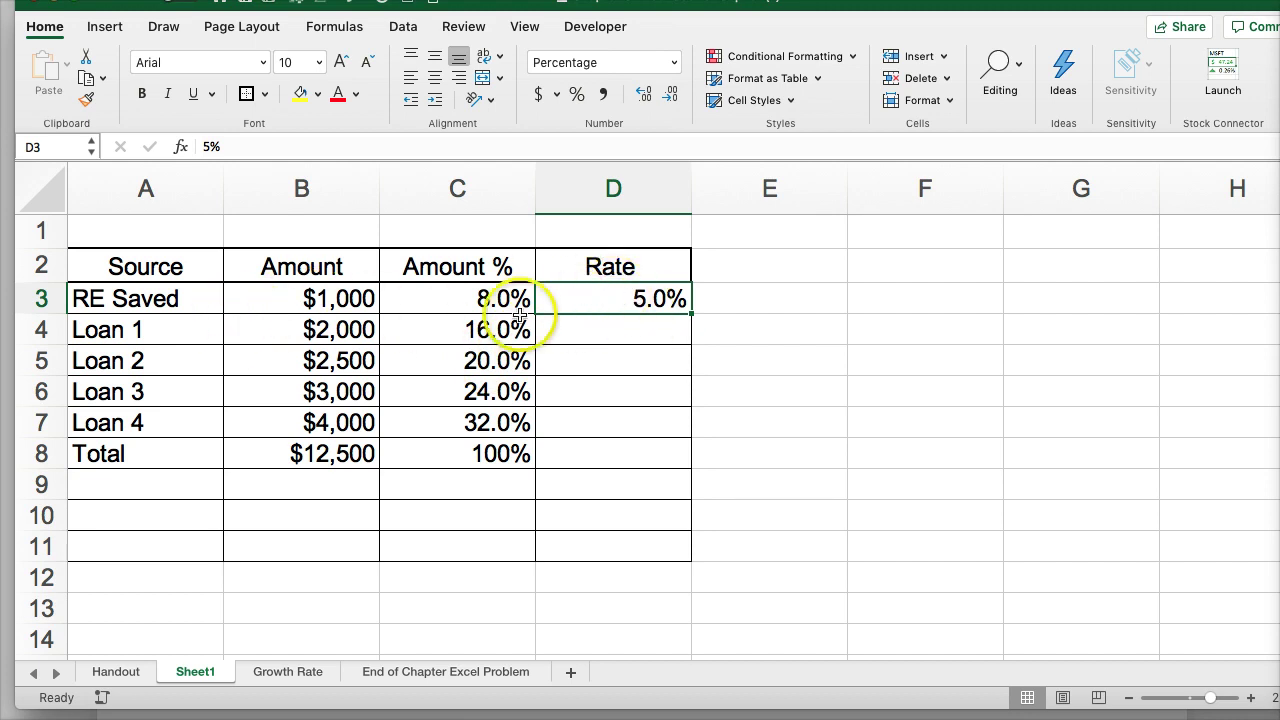
pyautogui.click(583, 328)
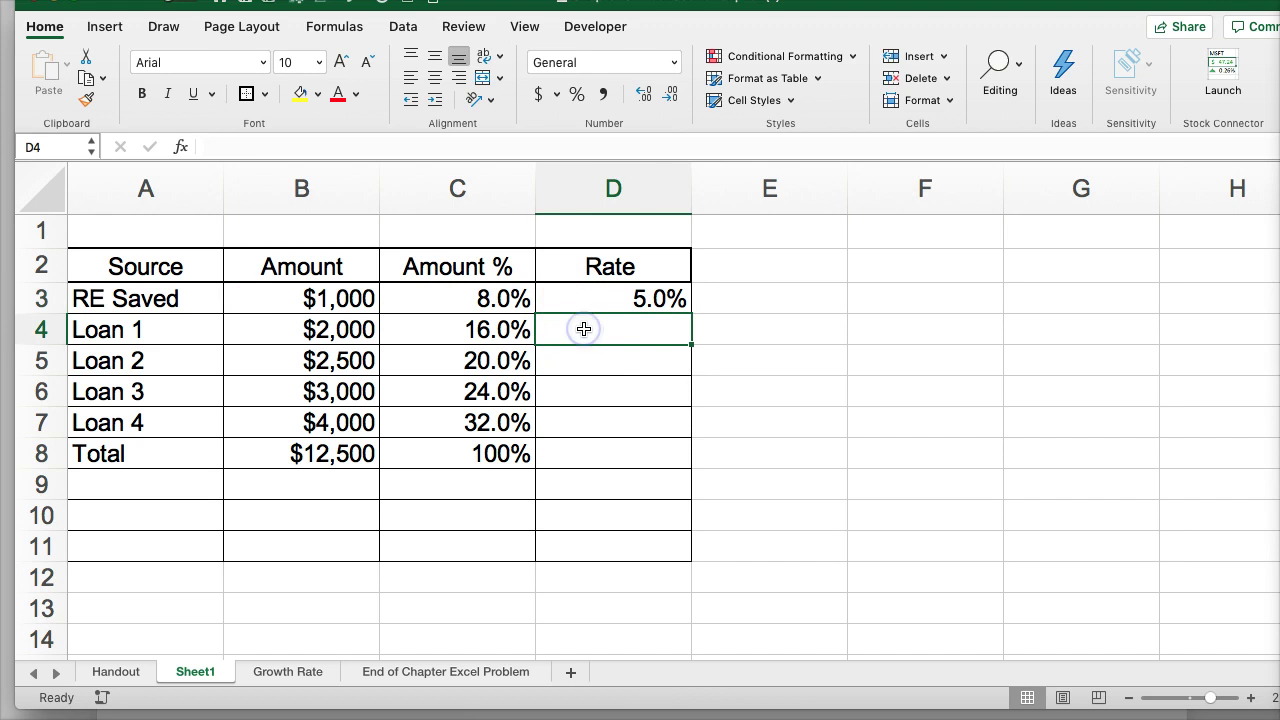
# - Enter loan rates 0.05, 0.06, 0.07 and 0.08 in D4:D7
pyautogui.write('.5')
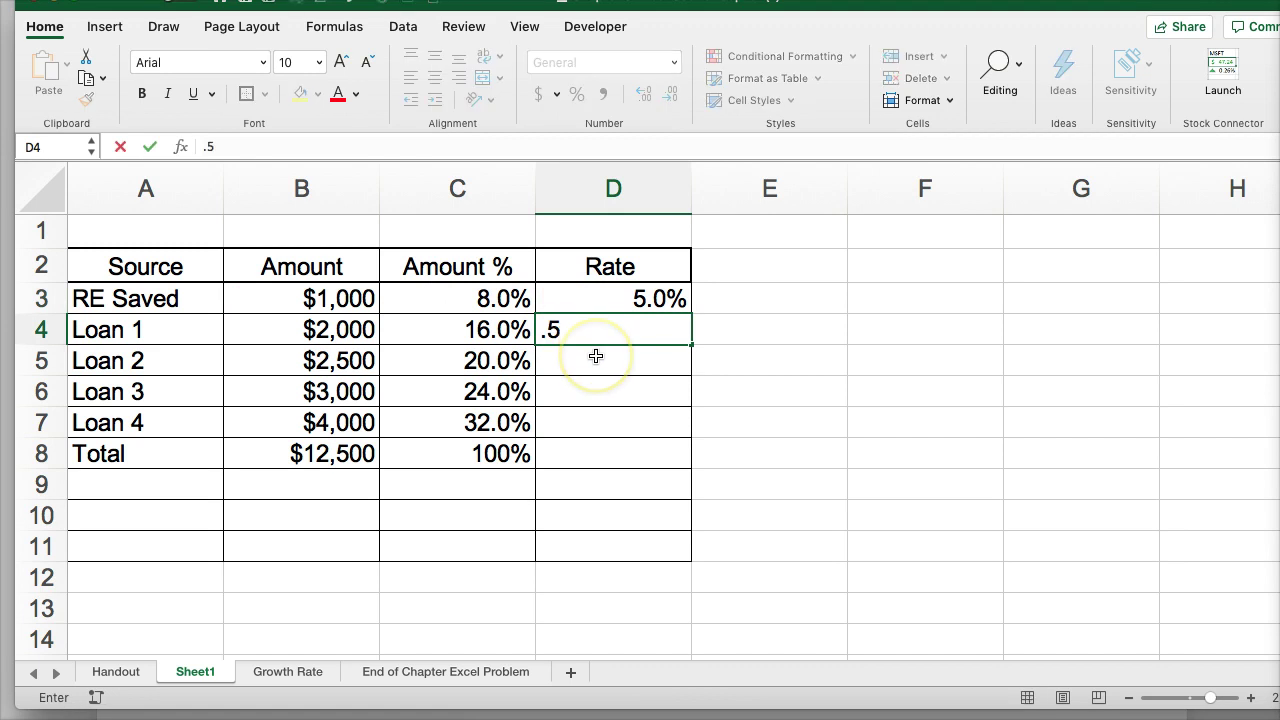
pyautogui.write('05')
pyautogui.click(594, 362)
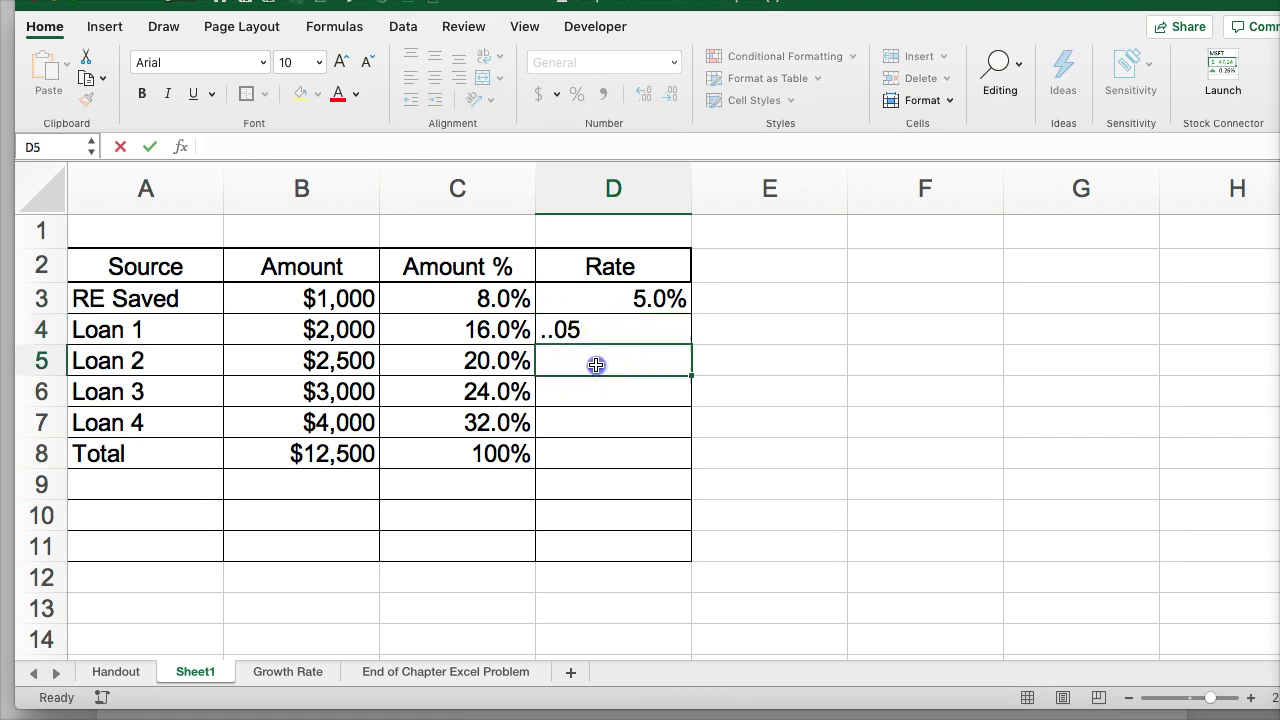
pyautogui.click(558, 330)
pyautogui.write('.05')
pyautogui.click(581, 361)
pyautogui.write('.0')
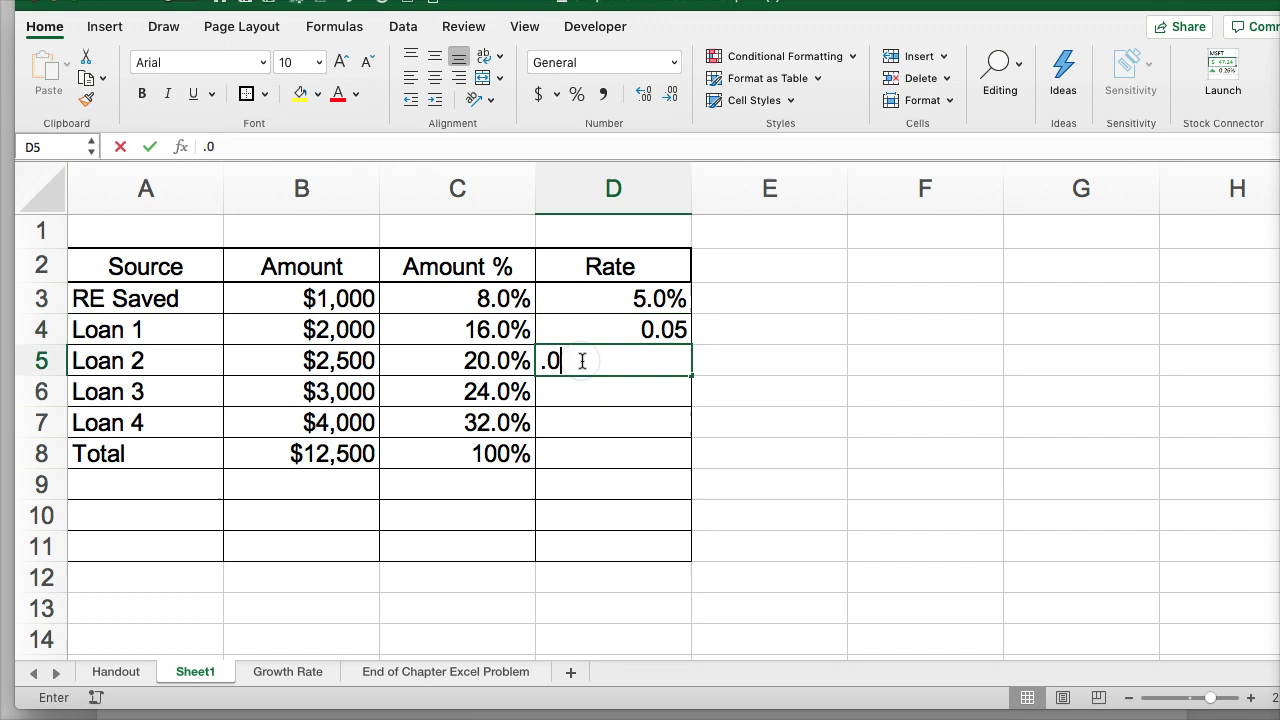
pyautogui.write('6')
pyautogui.click(583, 391)
pyautogui.write('.07')
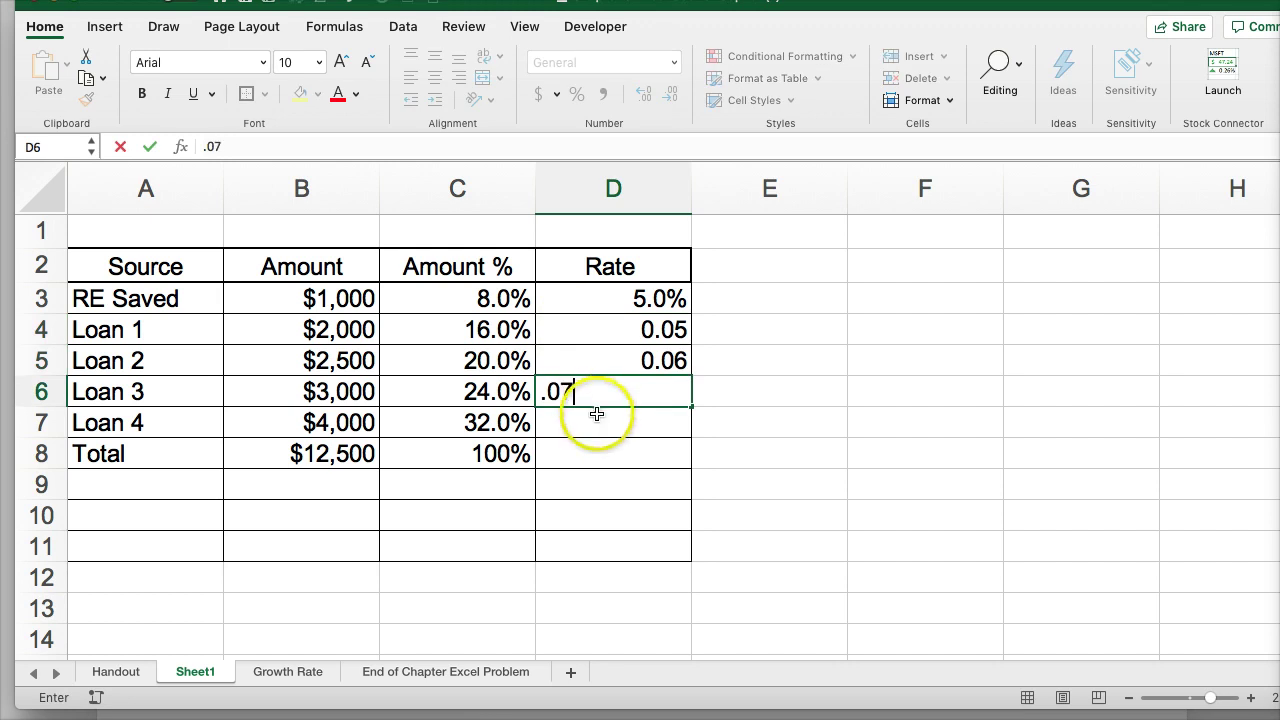
pyautogui.click(594, 423)
pyautogui.write('.05')
pyautogui.click(604, 444)
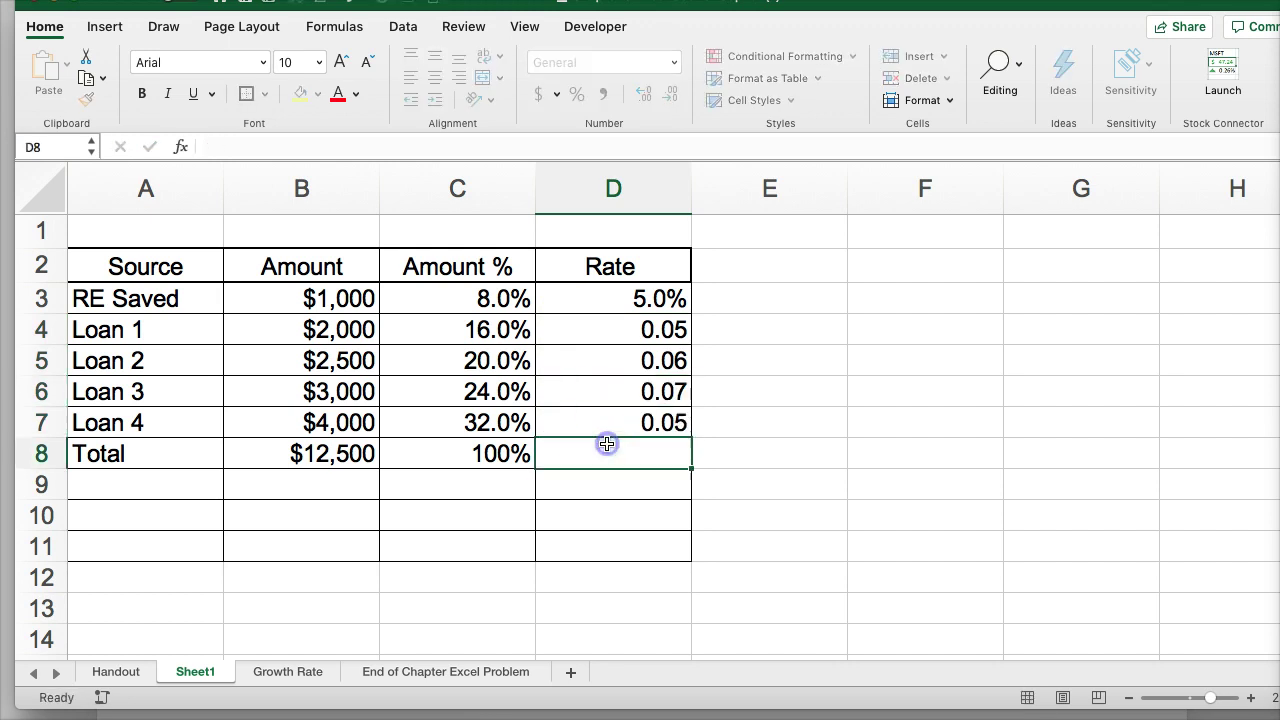
pyautogui.click(602, 423)
pyautogui.write('.08')
pyautogui.click(604, 446)
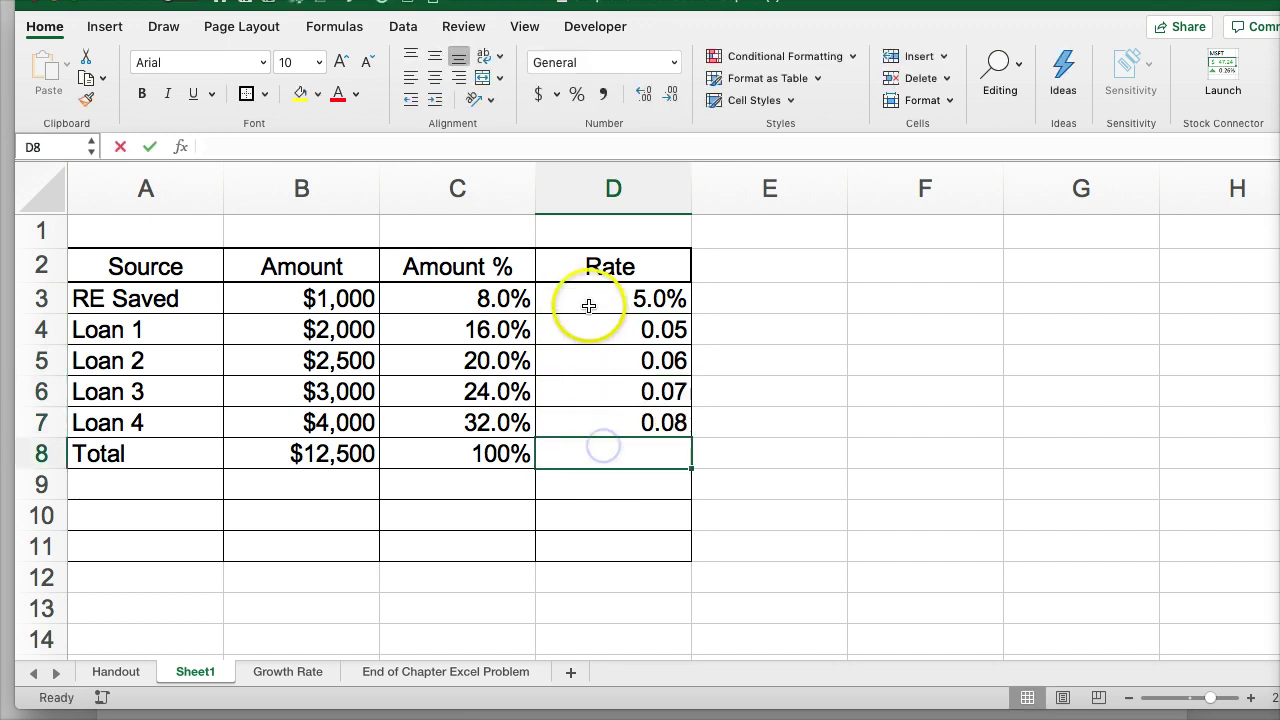
# - Format the Rate column as one-decimal percentages: 5.0%, 5.0%, 6.0%, 7.0%, 8.0%
pyautogui.moveTo(586, 299); pyautogui.dragTo(598, 444)
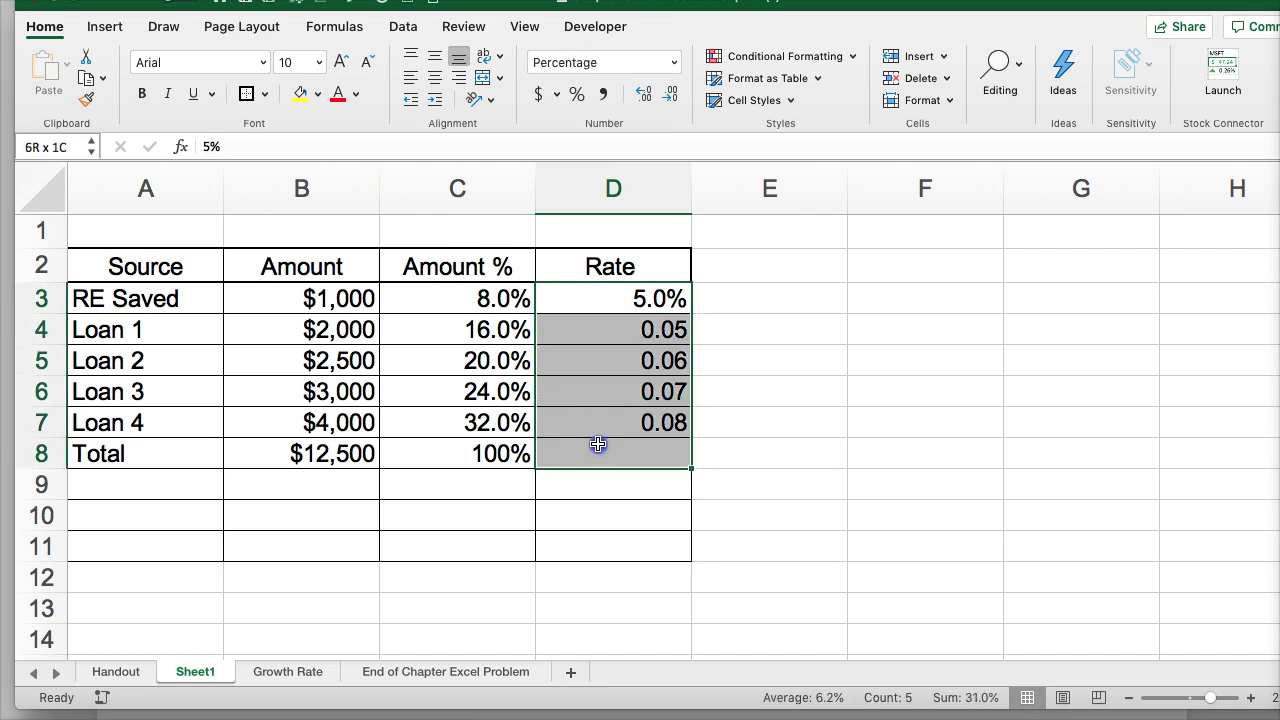
pyautogui.click(577, 93)
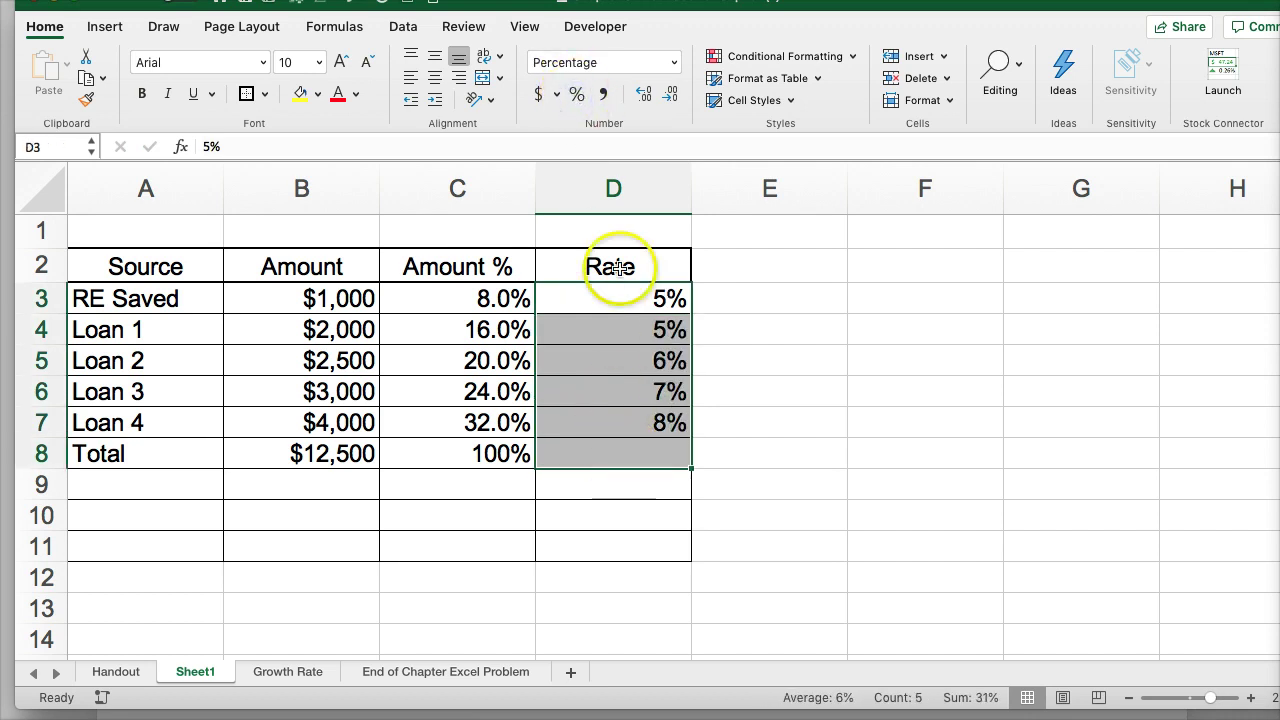
pyautogui.click(640, 96)
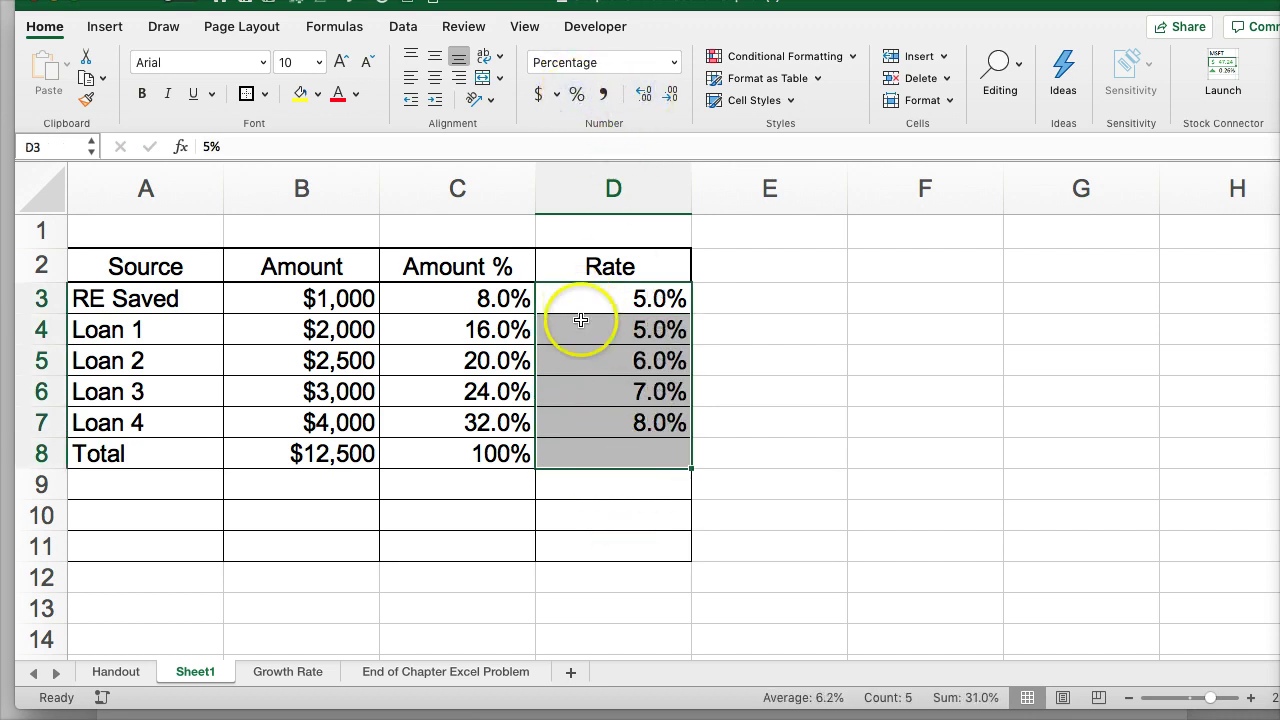
pyautogui.click(640, 455)
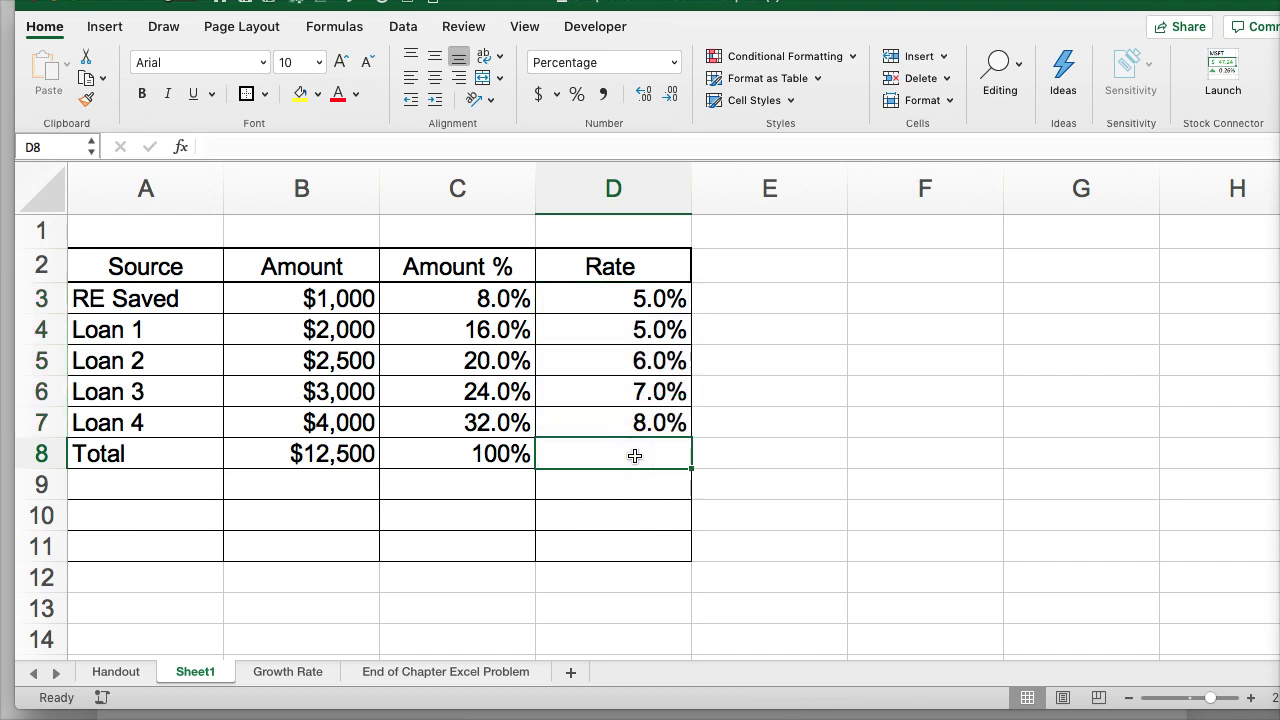
# - Label D8 'WACC' and fill E3:E7 with the weighted product formula =+C3*D3
pyautogui.write('WAC')
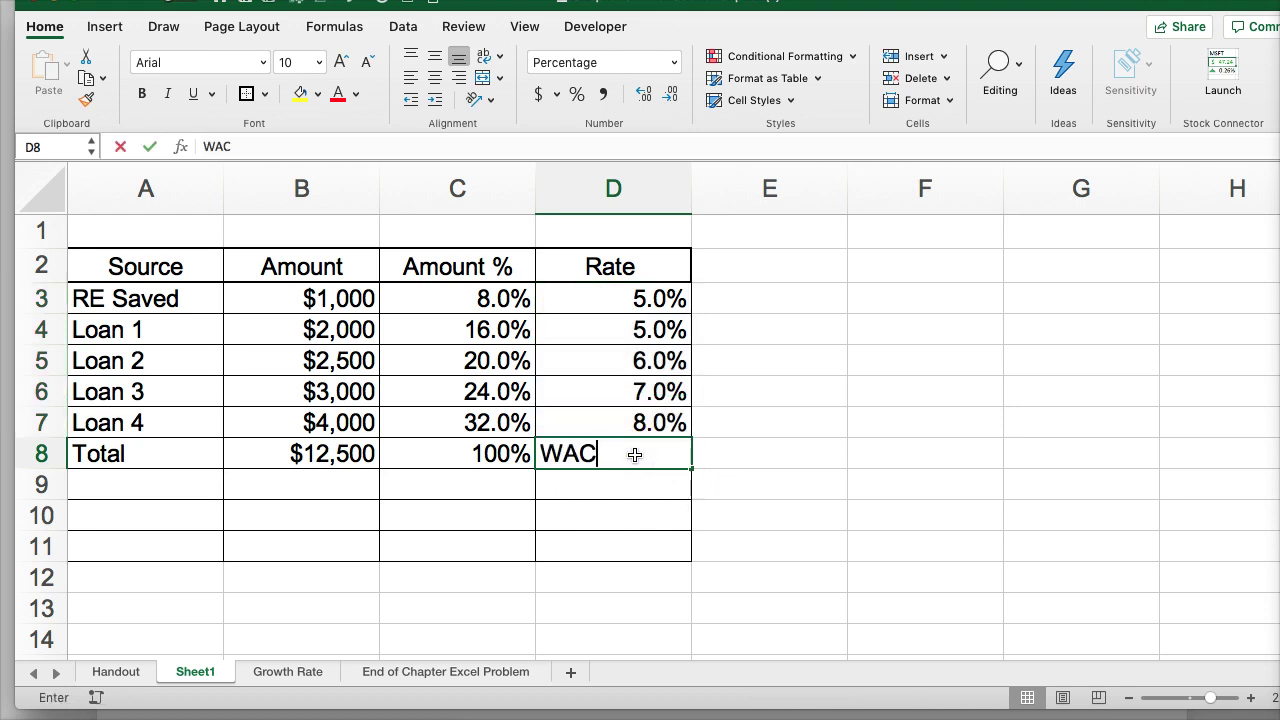
pyautogui.write('C')
pyautogui.click(735, 298)
pyautogui.write('+')
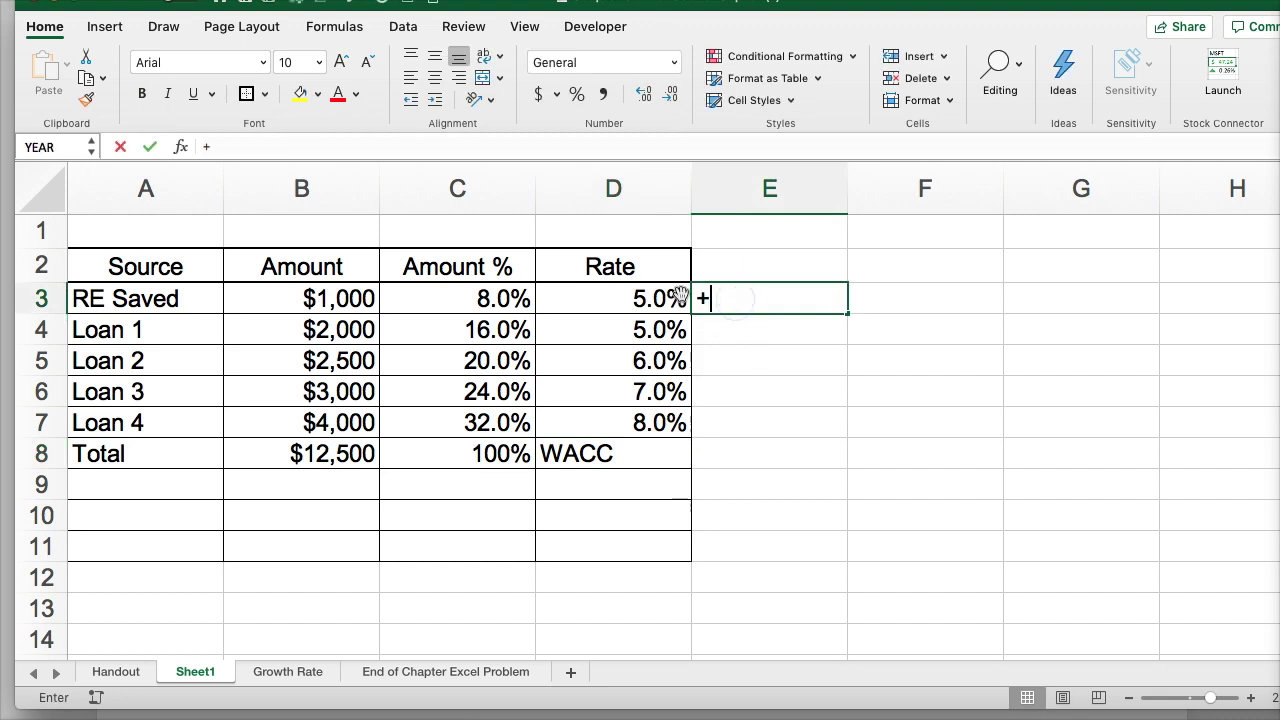
pyautogui.click(448, 293)
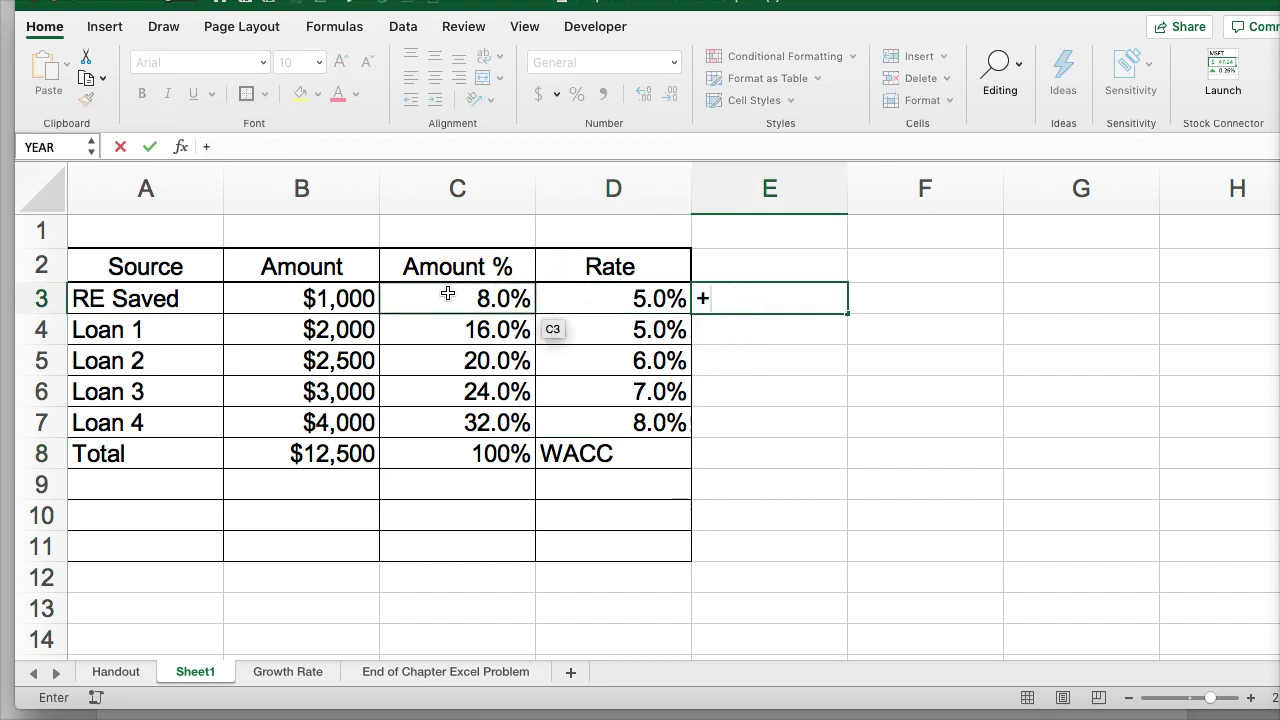
pyautogui.write('*')
pyautogui.click(586, 297)
pyautogui.press('Return')
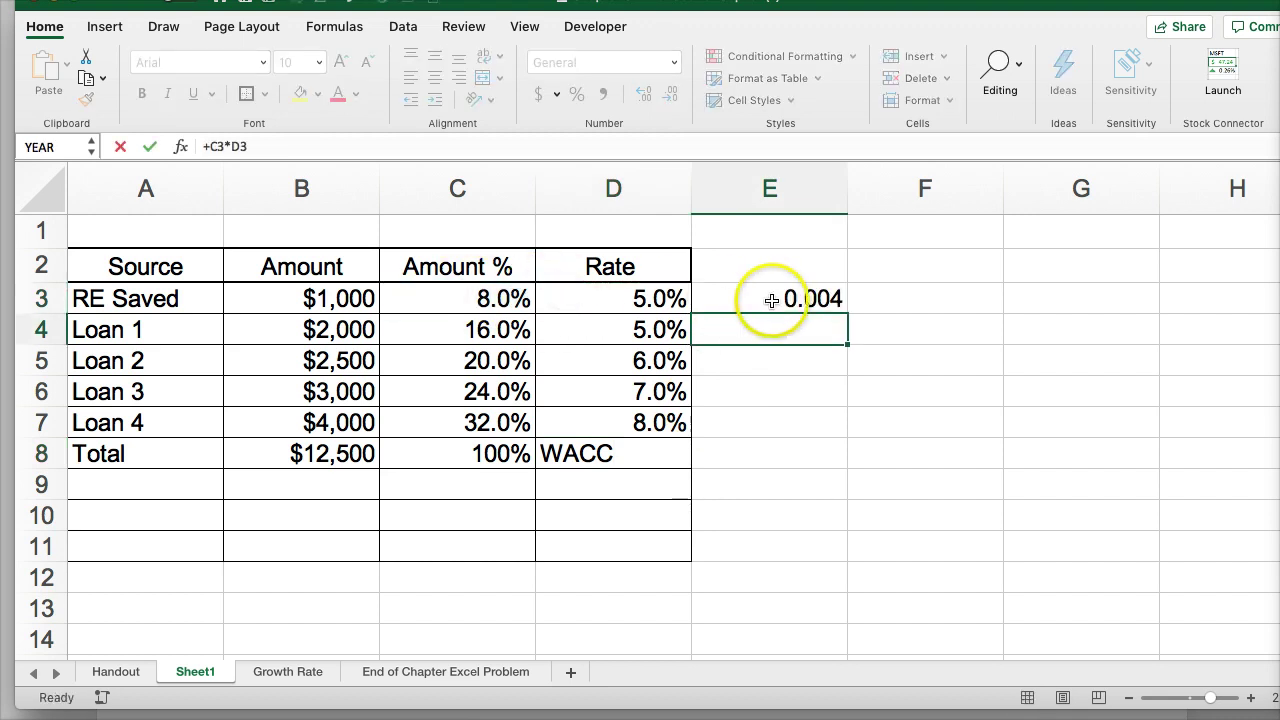
pyautogui.click(772, 300)
pyautogui.moveTo(848, 314); pyautogui.dragTo(838, 430)
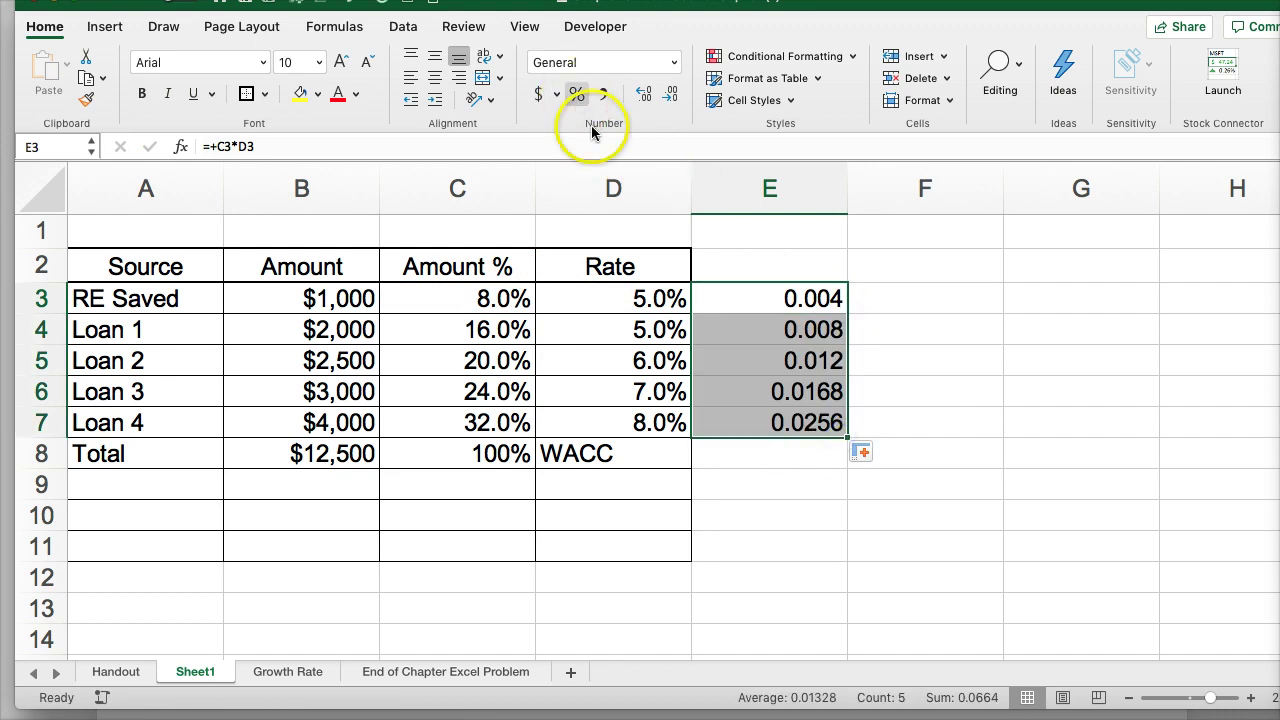
# - Format weighted products E3:E7 as one-decimal percentages, 0.4% to 2.6%
pyautogui.click(576, 94)
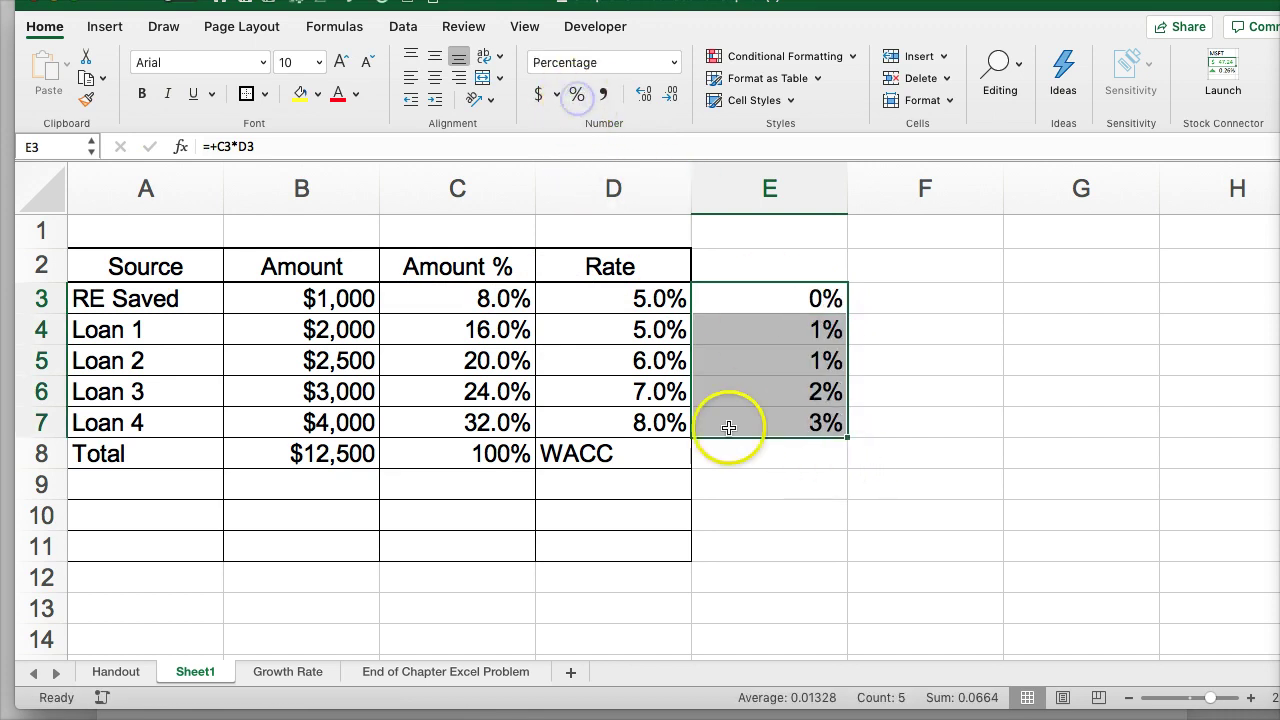
pyautogui.click(737, 452)
pyautogui.click(576, 94)
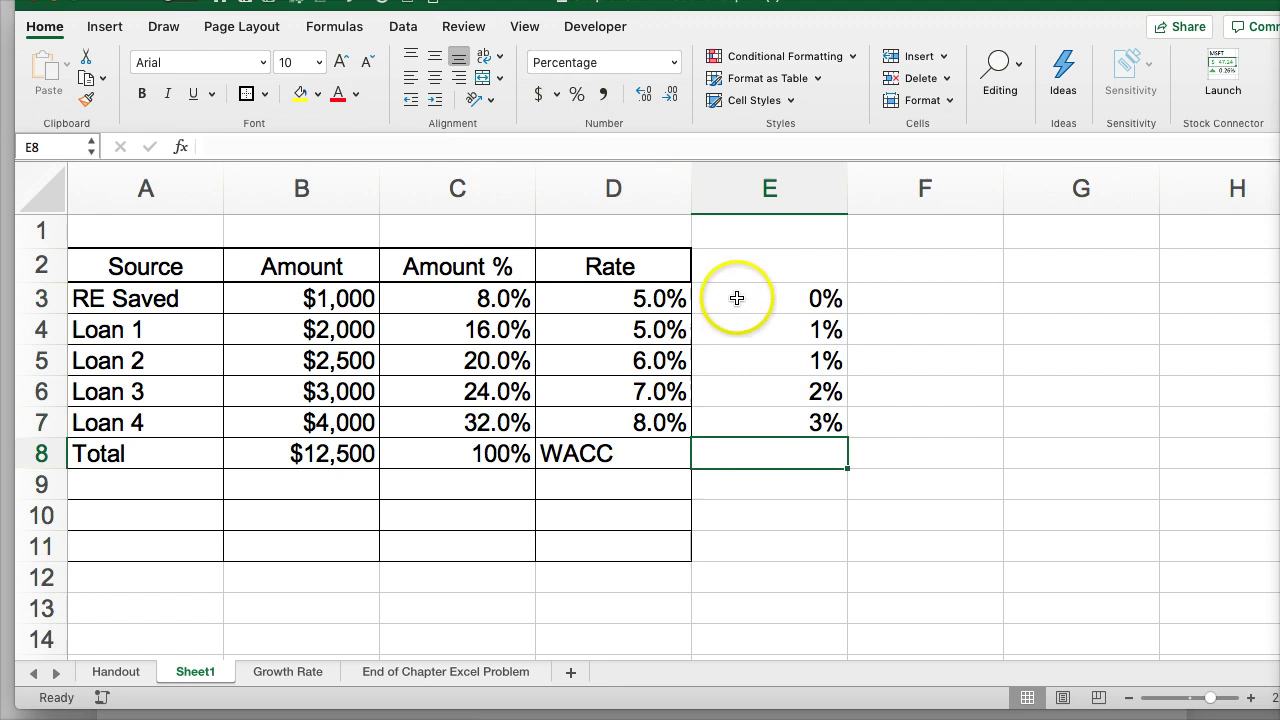
pyautogui.moveTo(737, 298); pyautogui.dragTo(750, 432)
pyautogui.click(637, 95)
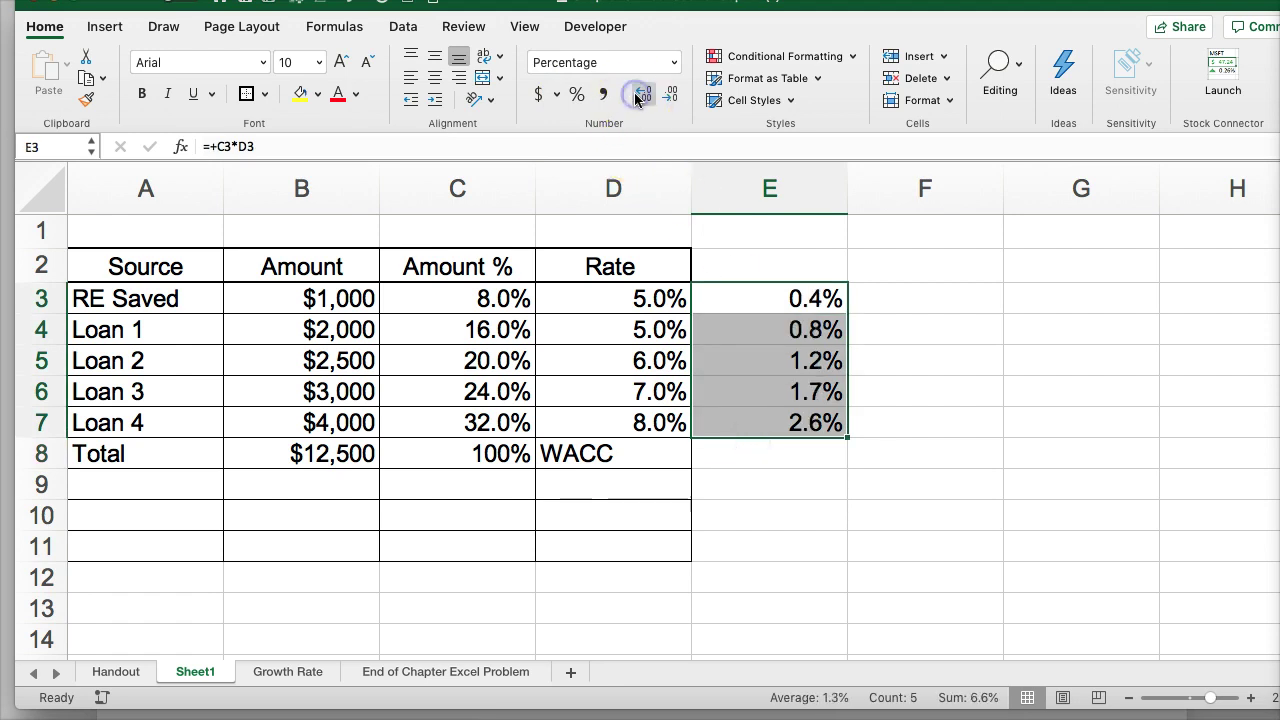
pyautogui.click(753, 454)
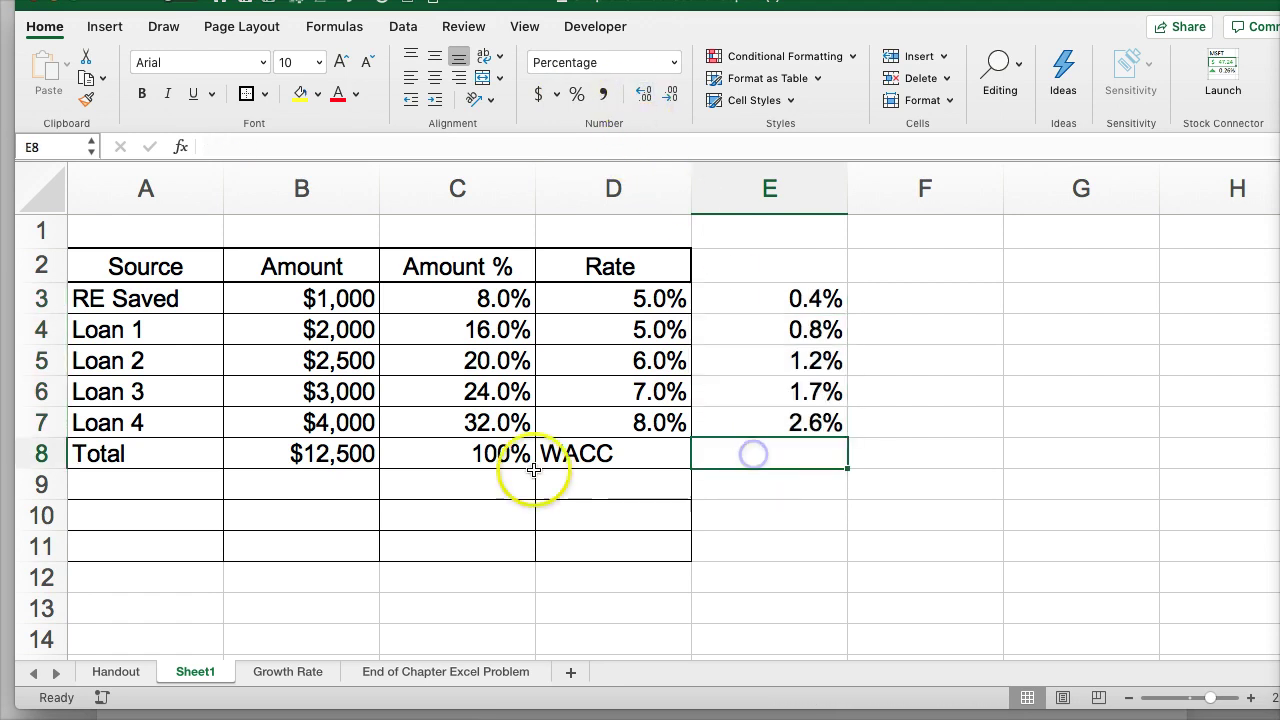
pyautogui.click(471, 464)
# - Paste C8's SUM formula into E8 and show the WACC with two decimals, 6.64%
pyautogui.press('super+c')
pyautogui.press('Right')
pyautogui.press('Right')
pyautogui.press('Right')
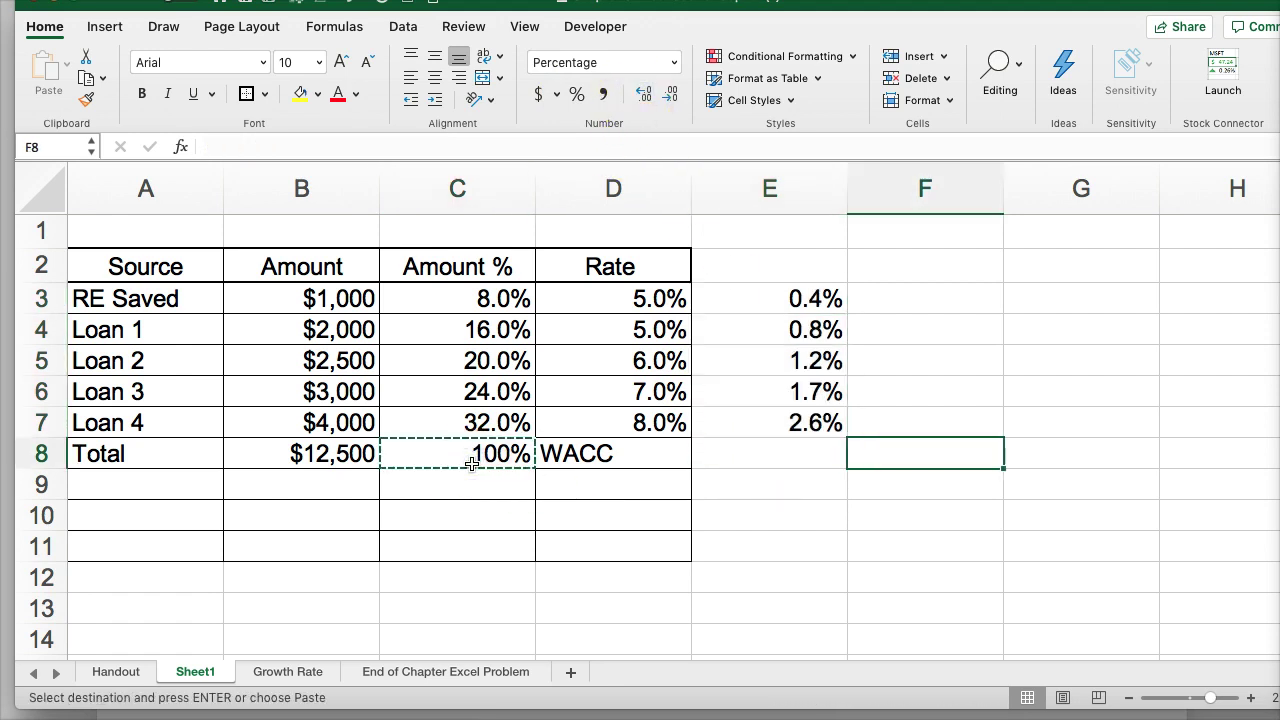
pyautogui.press('Left')
pyautogui.press('super+v')
pyautogui.click(737, 450)
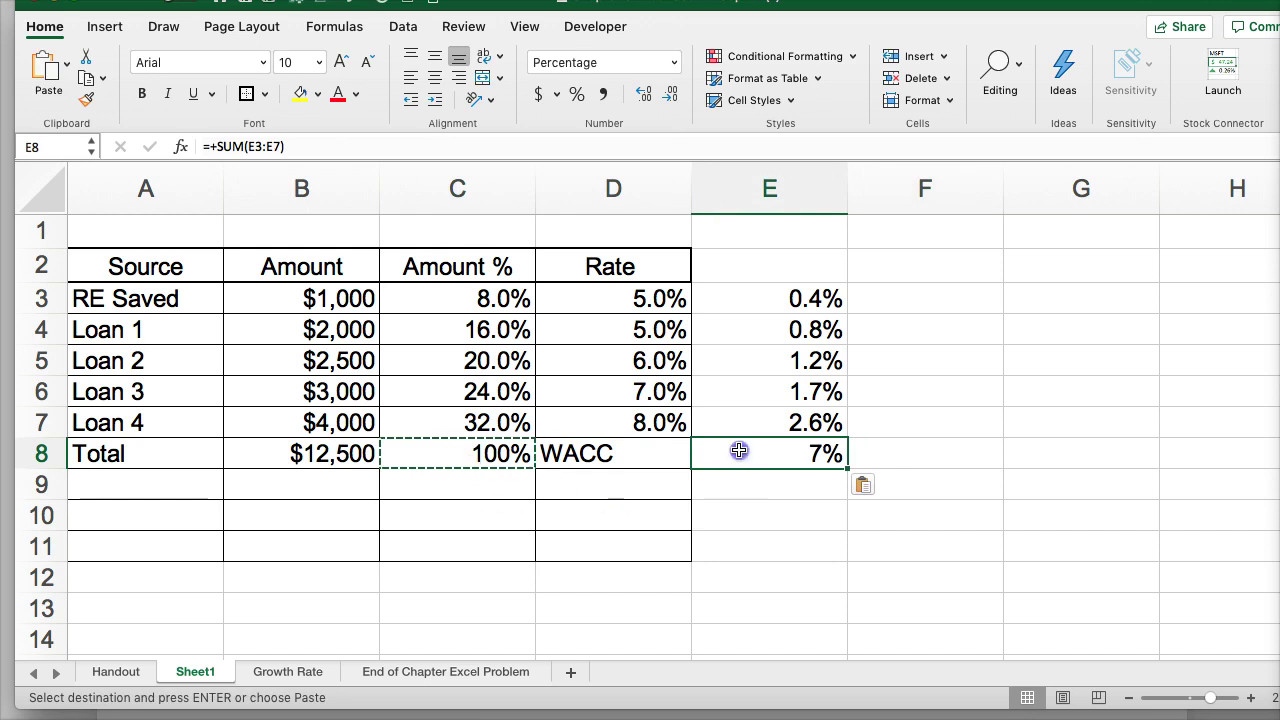
pyautogui.click(643, 93)
pyautogui.click(643, 93)
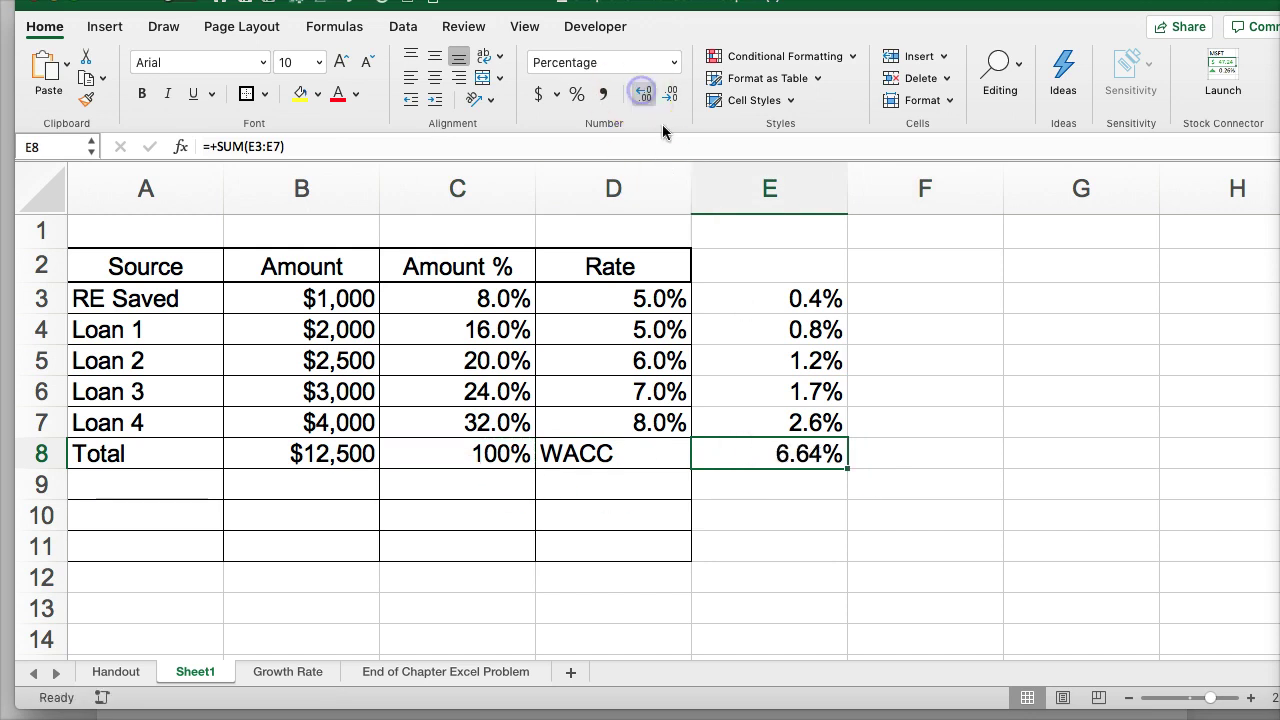
pyautogui.moveTo(777, 293); pyautogui.dragTo(775, 422)
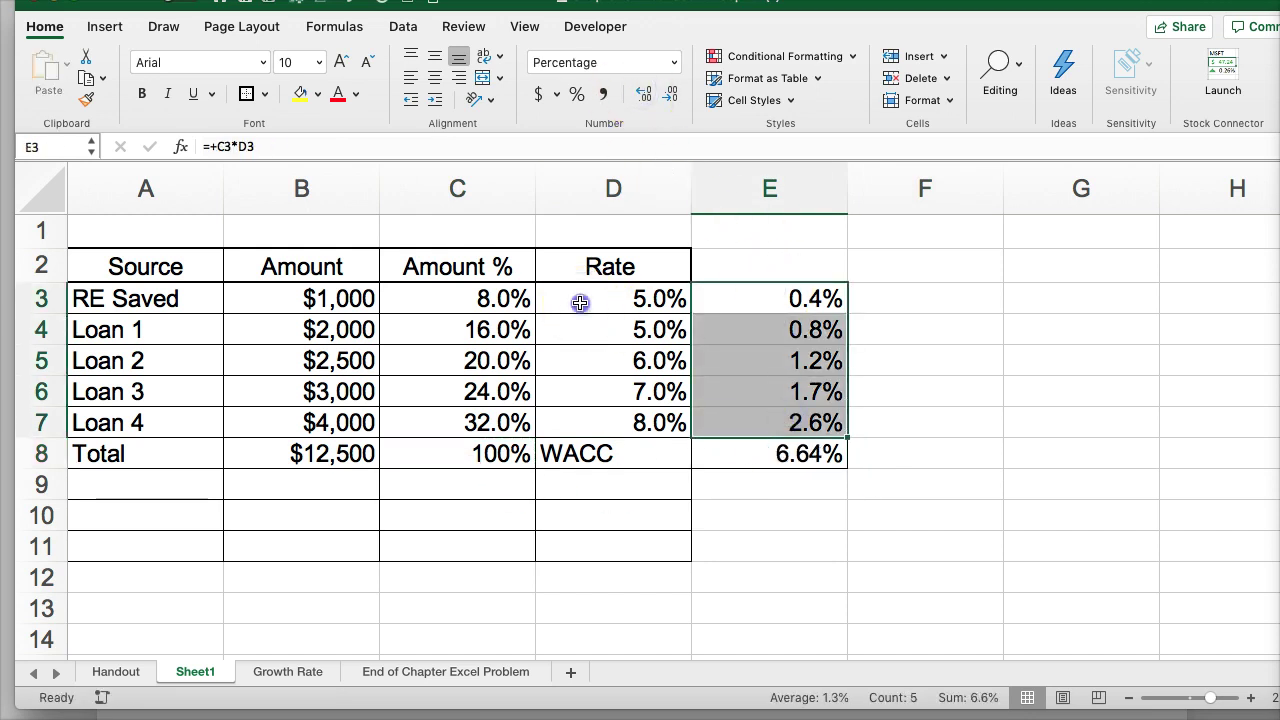
pyautogui.moveTo(580, 300); pyautogui.dragTo(595, 414)
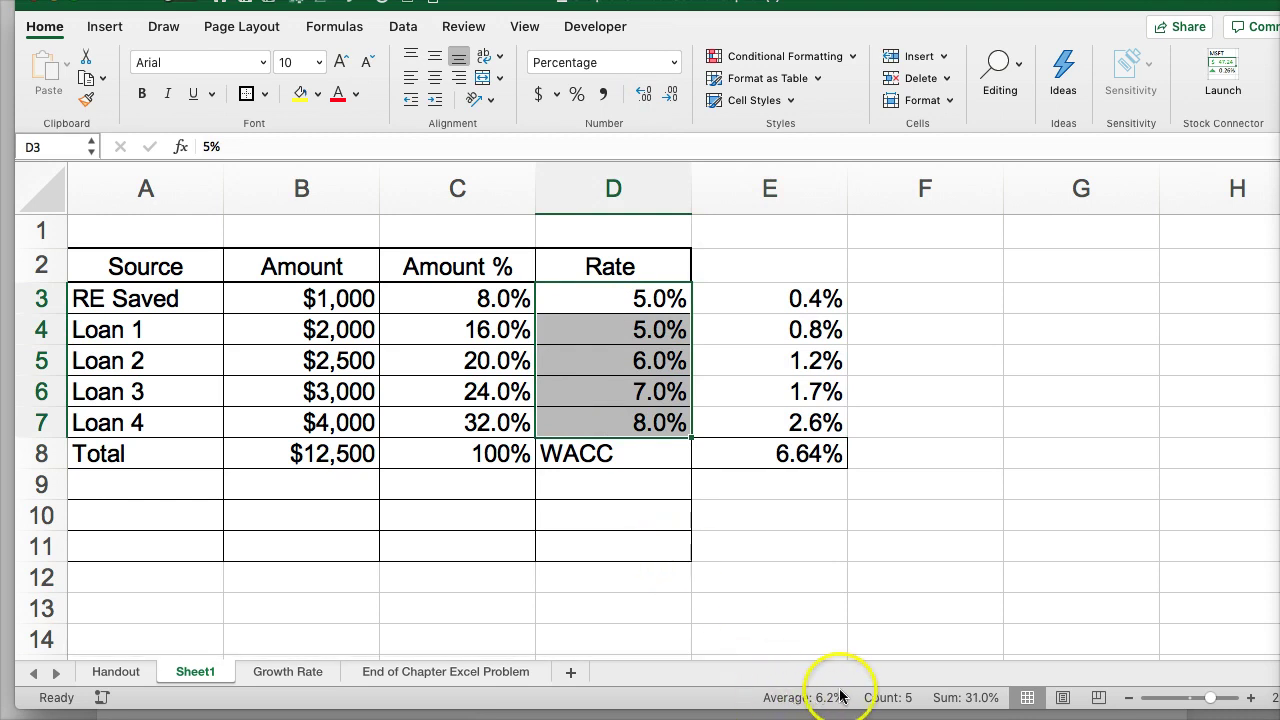
pyautogui.click(773, 454)
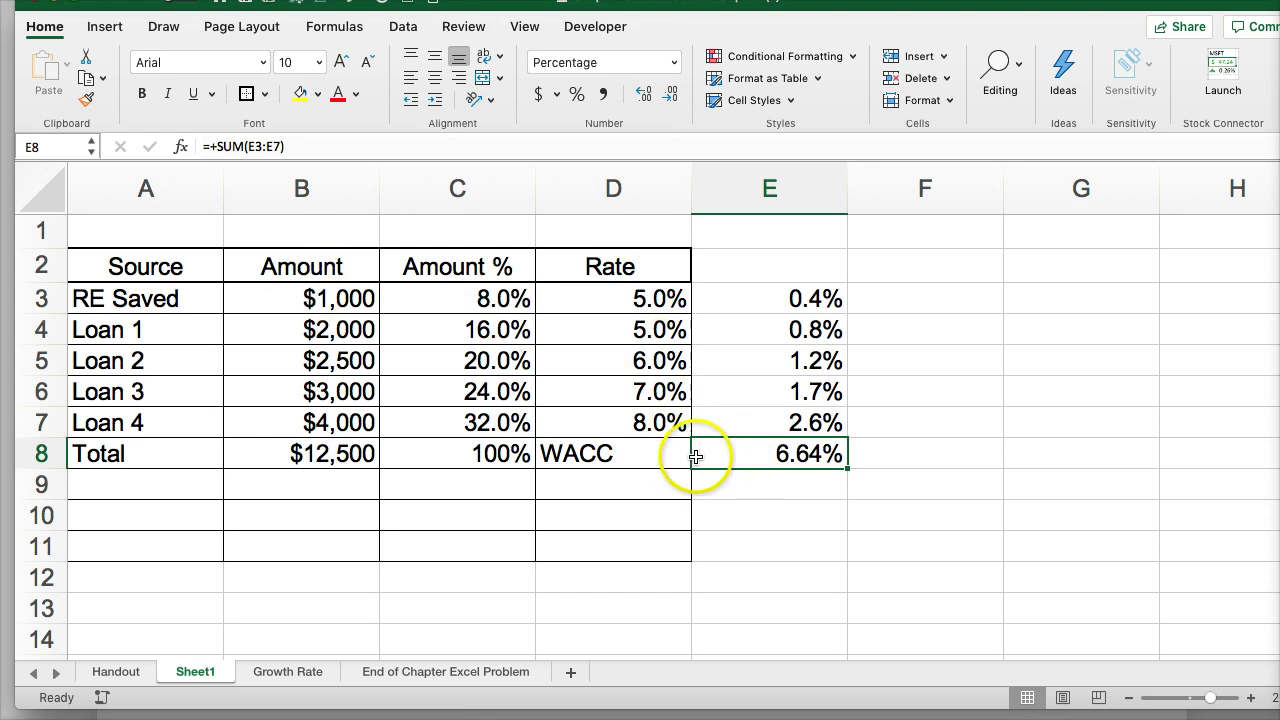
pyautogui.click(560, 452)
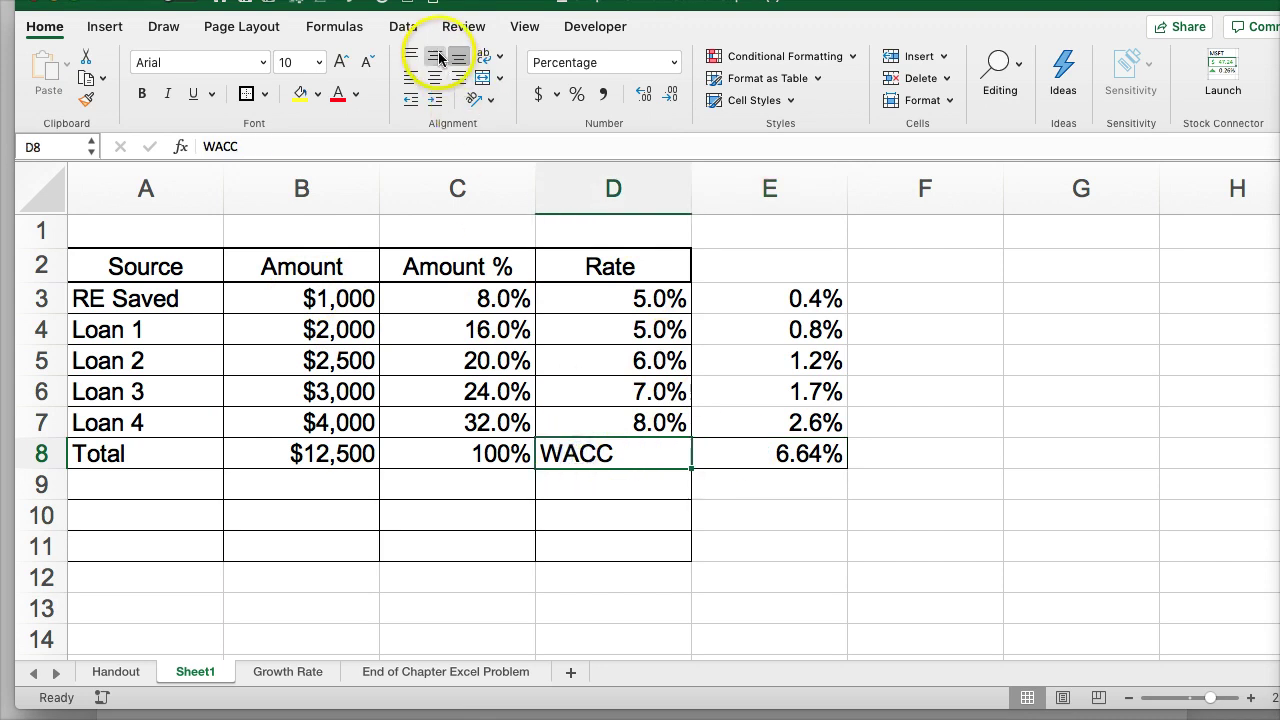
# - Right-align the WACC label in D8 and fill D8:E8 yellow
pyautogui.click(457, 80)
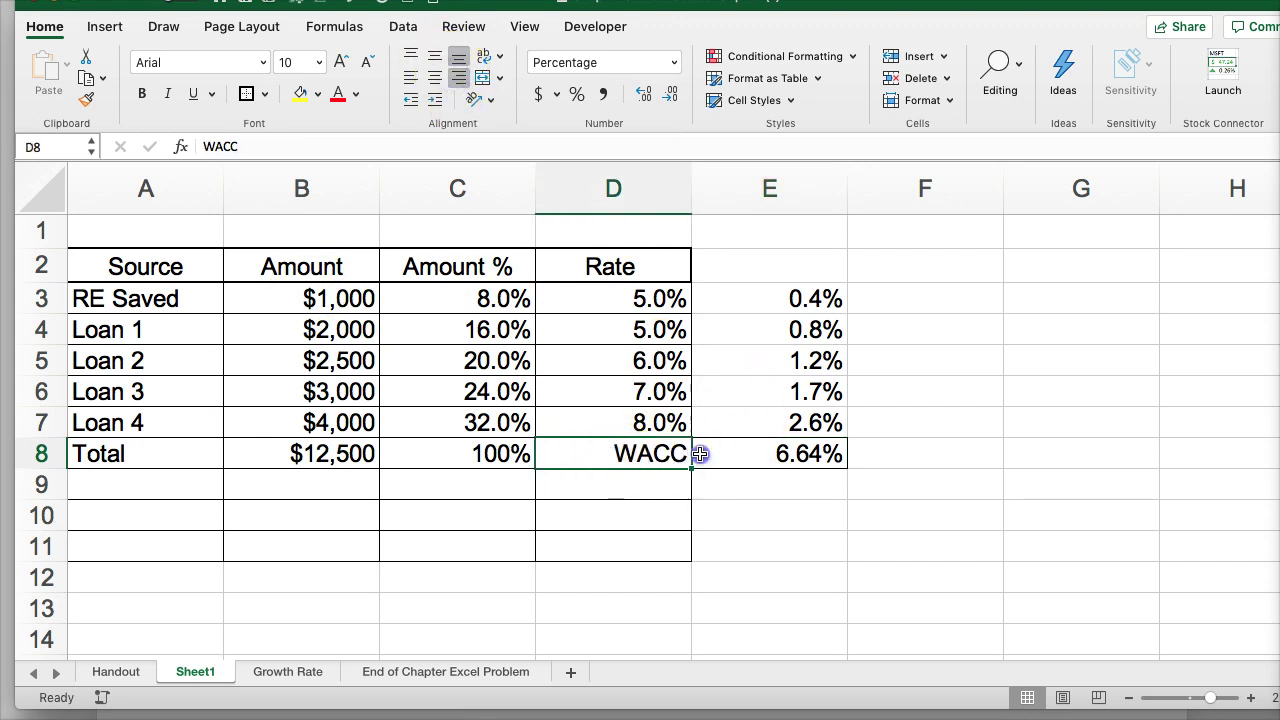
pyautogui.moveTo(690, 455); pyautogui.dragTo(785, 453)
pyautogui.click(300, 93)
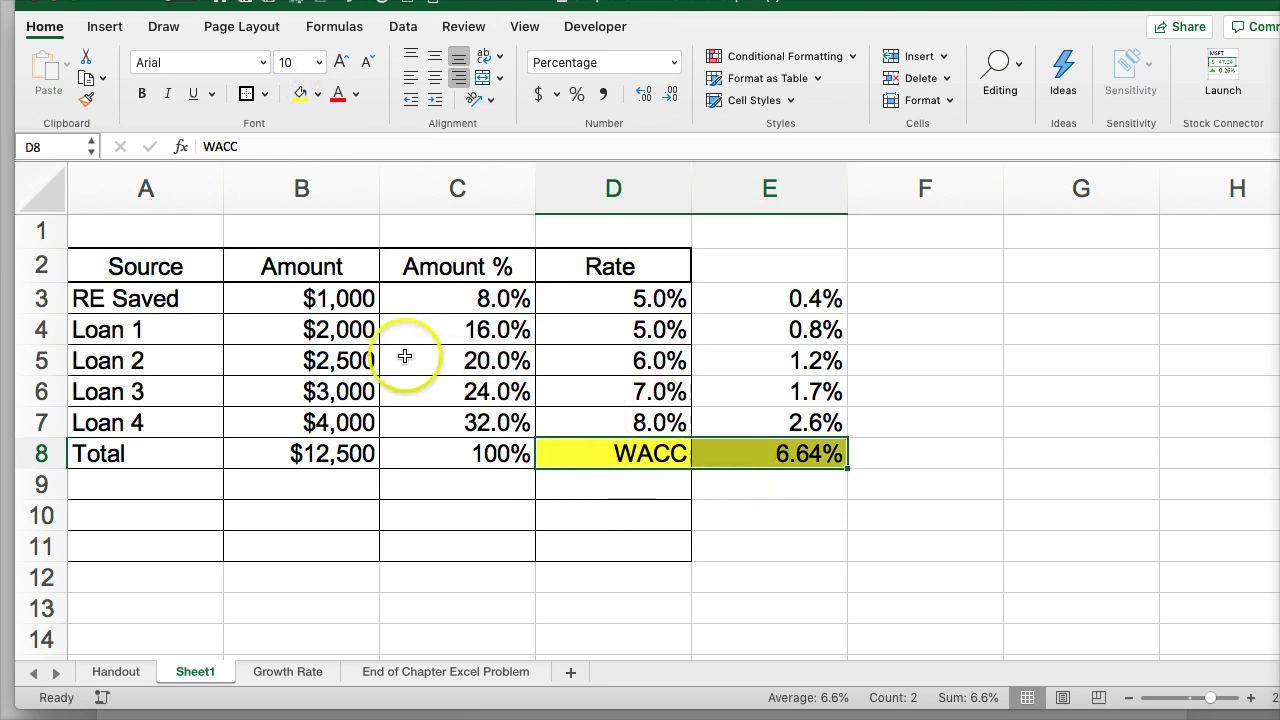
# - Check the yellow 6.64% WACC total in E8 and select the amounts to view their sum
pyautogui.click(797, 515)
pyautogui.click(789, 455)
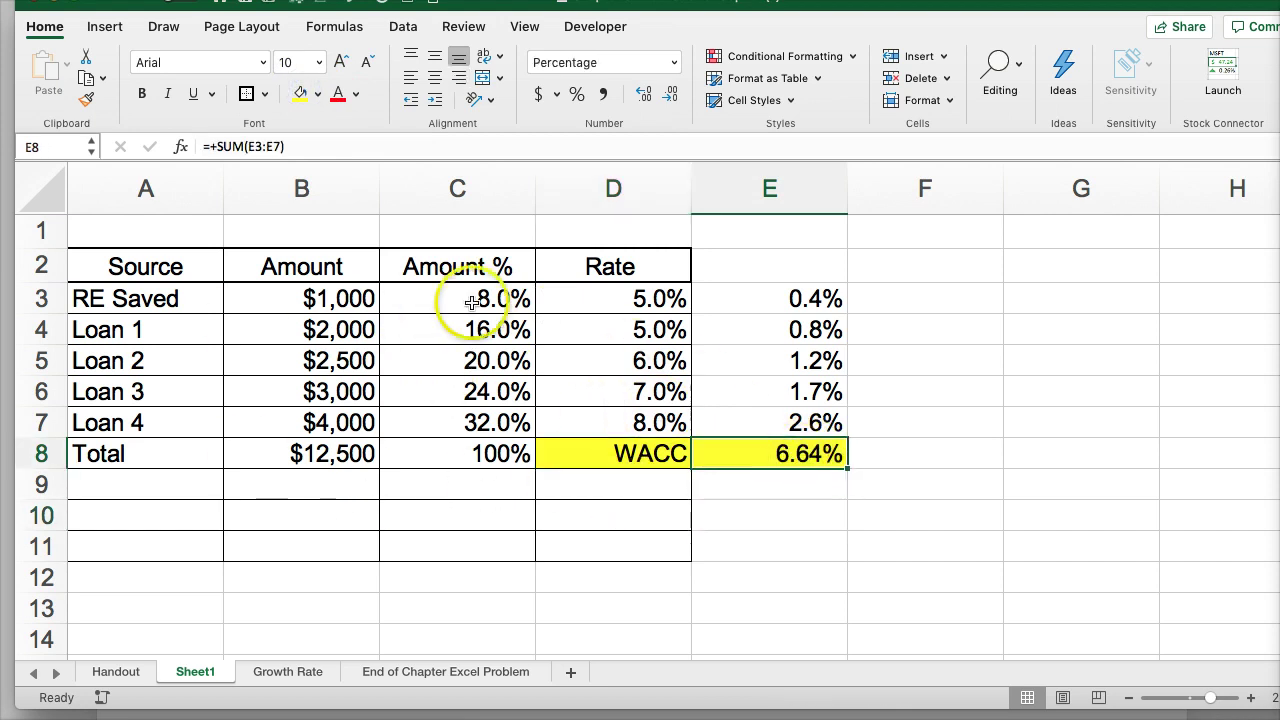
pyautogui.moveTo(318, 298); pyautogui.dragTo(346, 466)
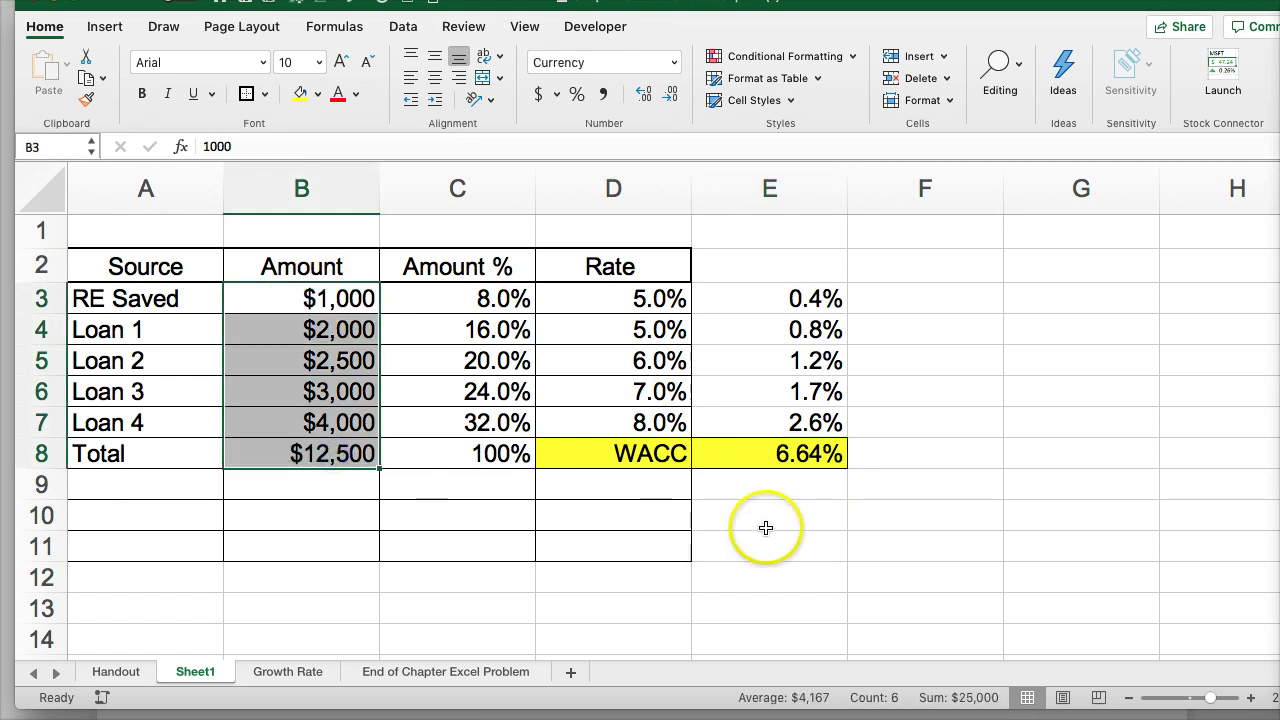
# - Deselect the amounts and leave the finished WACC table showing 6.64%
pyautogui.click(763, 498)
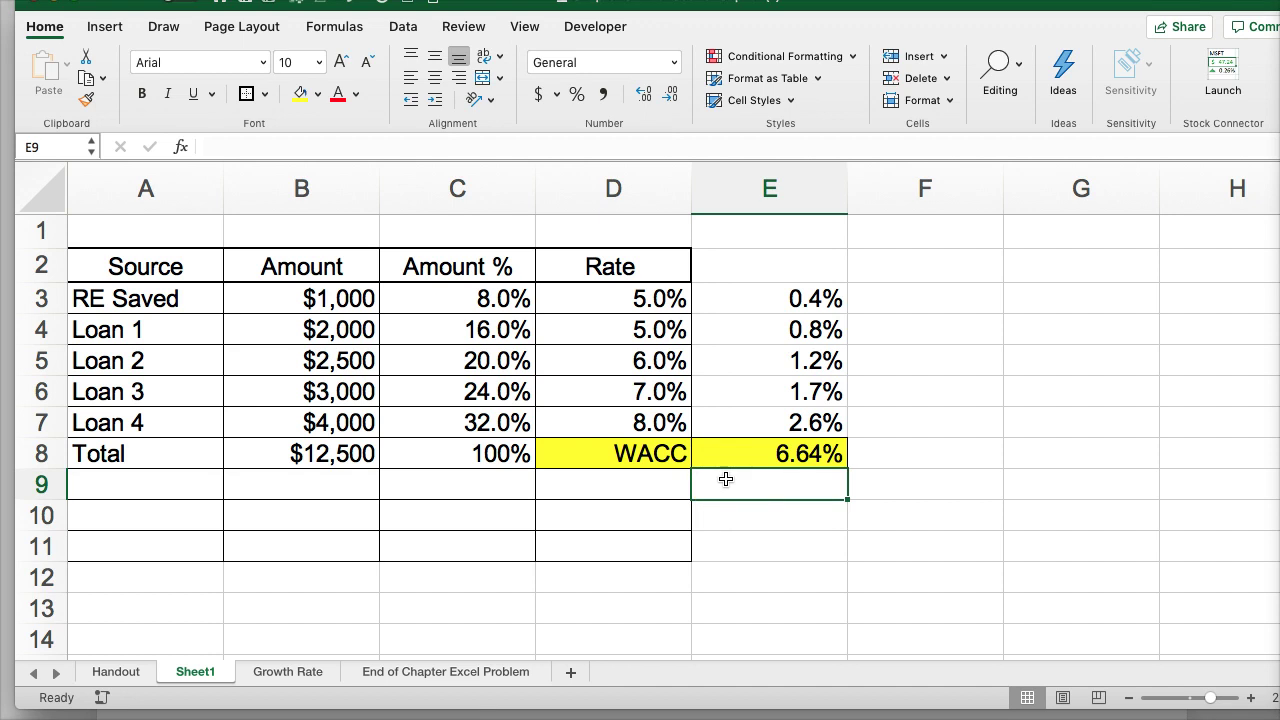
pyautogui.click(753, 540)
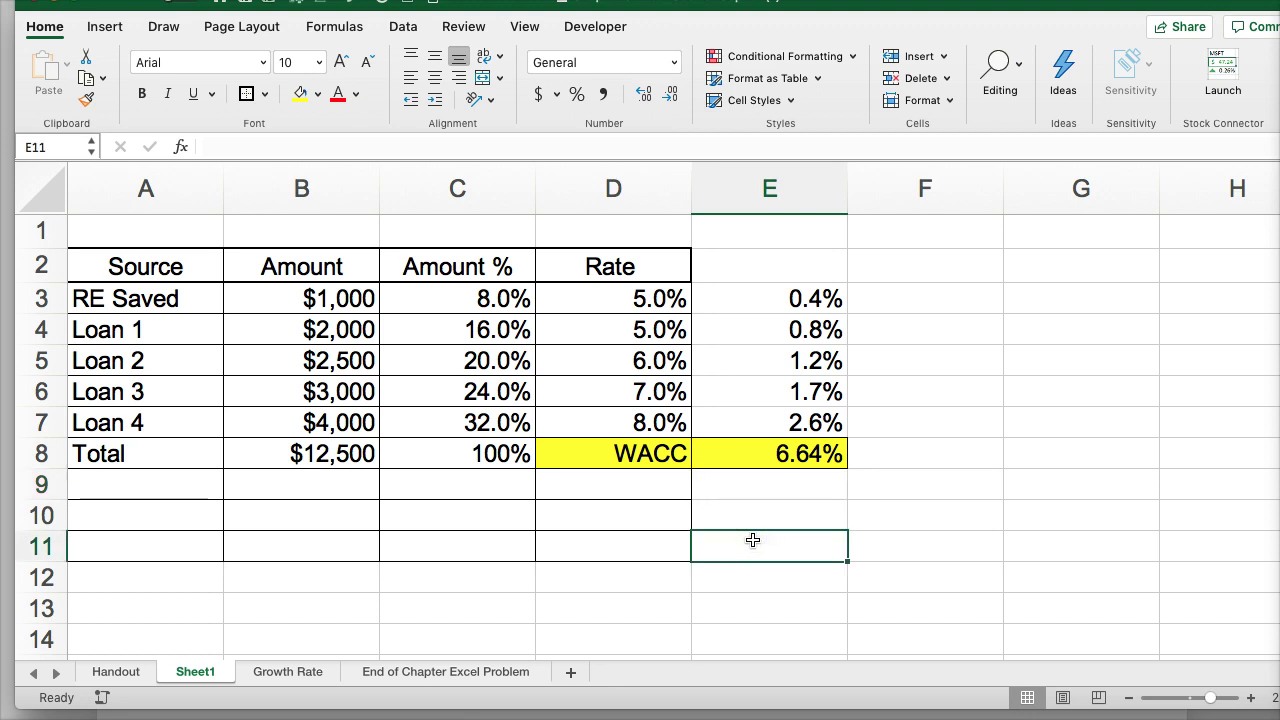